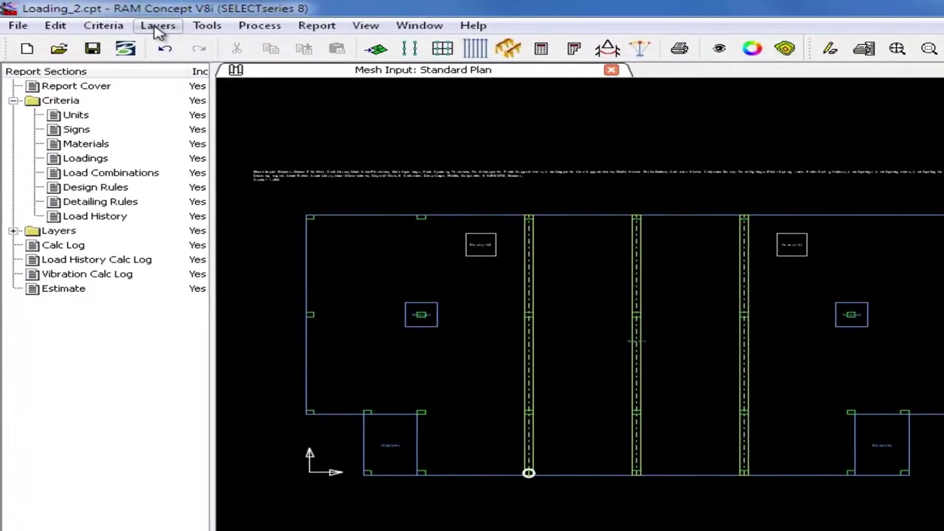
Open the Live (Unreducible) Loading: All Loads Plan from the Layers menu.
left_click(157, 30)
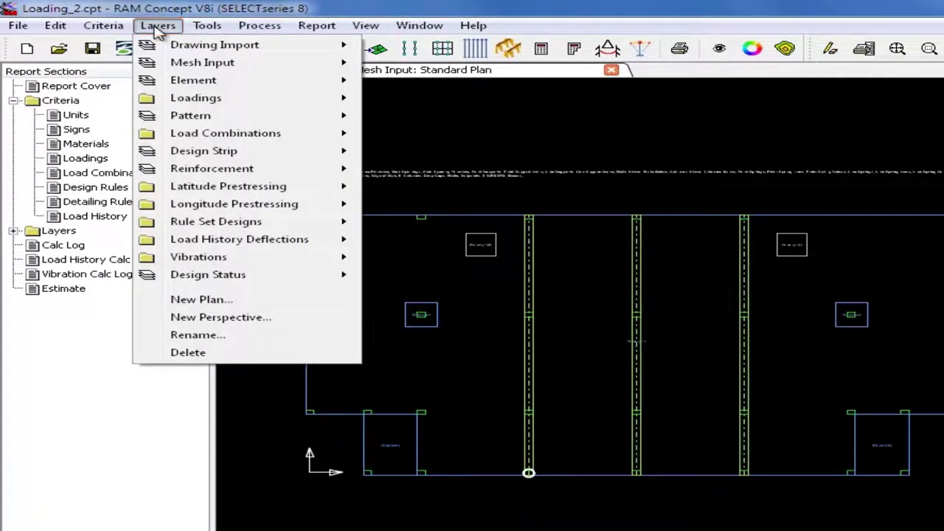
mouse_move(185, 97)
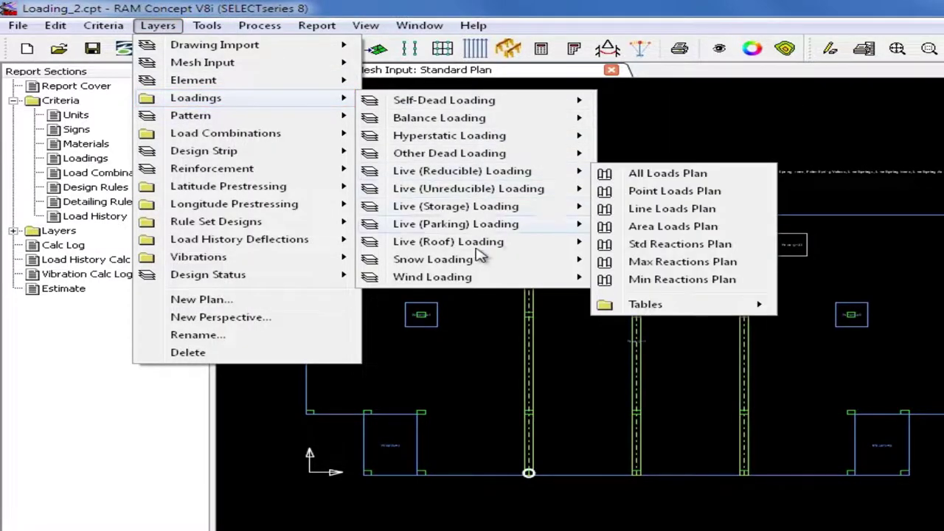
mouse_move(470, 206)
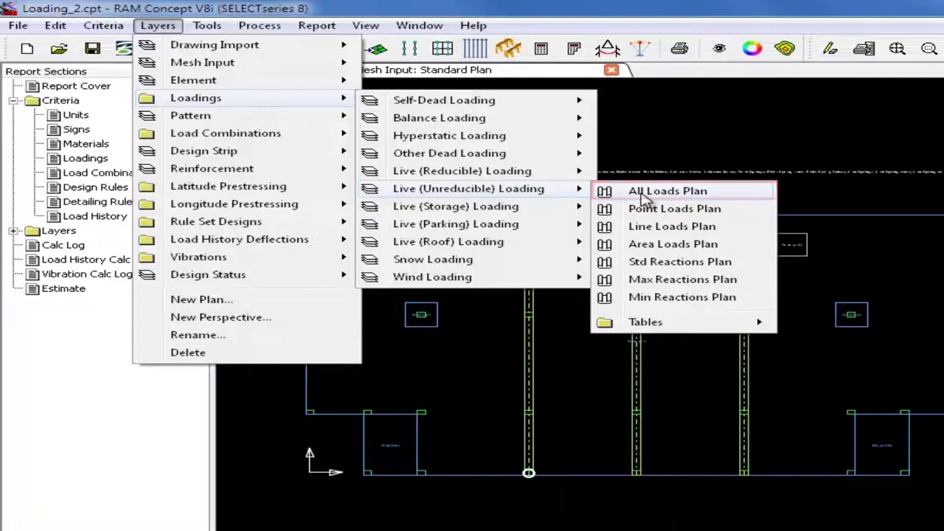
left_click(642, 193)
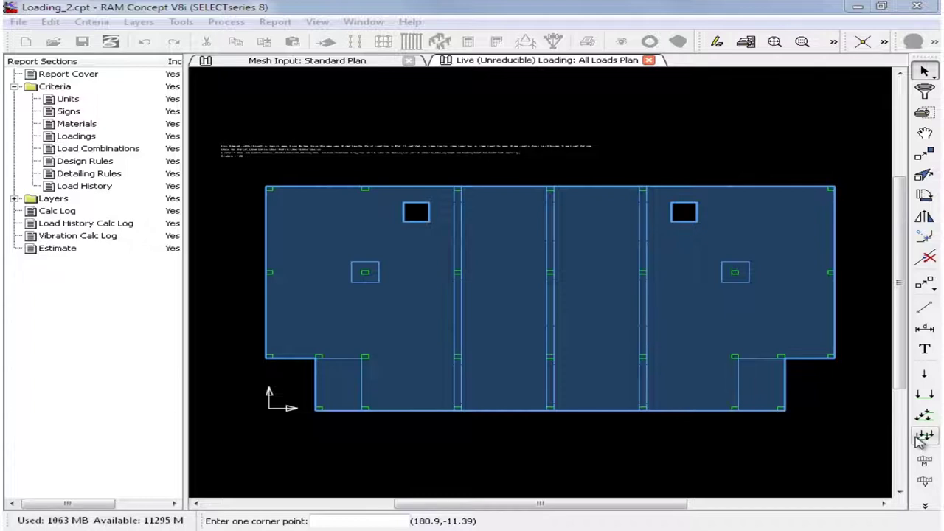
Change the default area load Fz from 100 to 50 psf, leaving other components at 0.
double_click(924, 436)
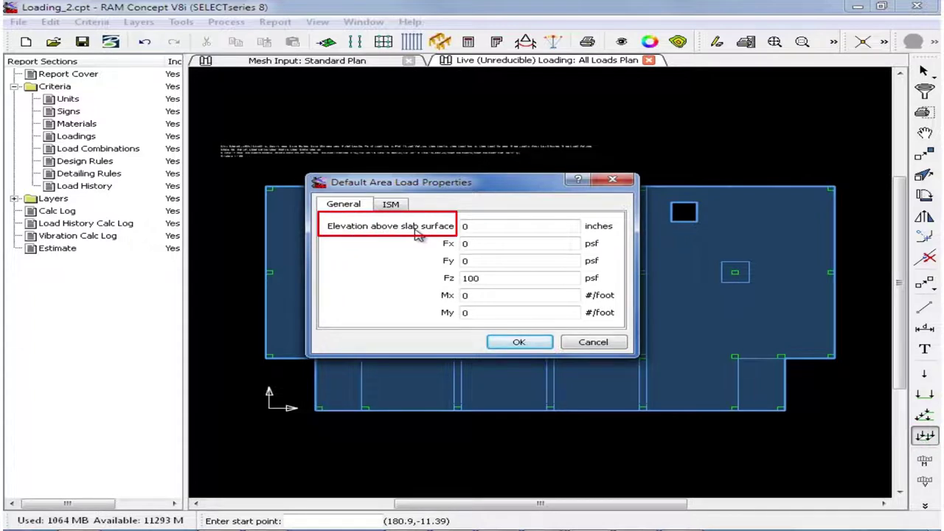
double_click(481, 230)
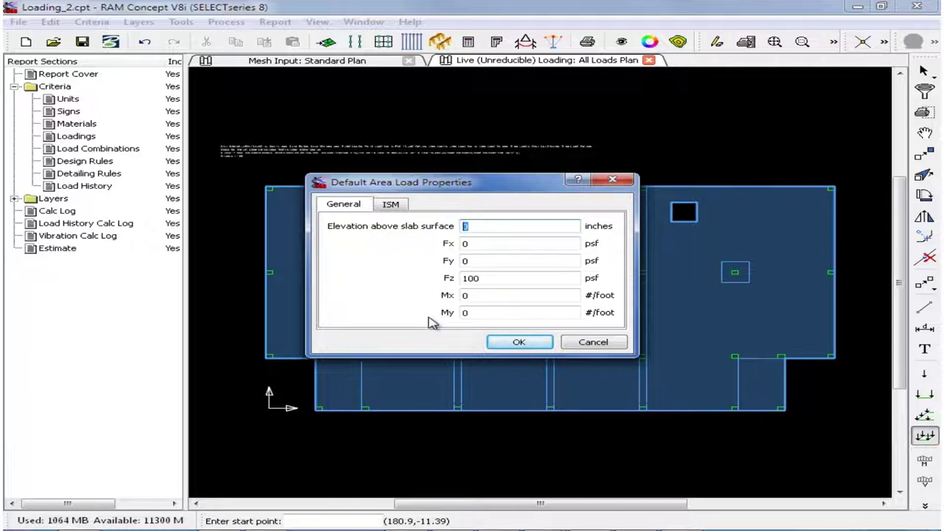
left_click_drag(492, 278, 416, 284)
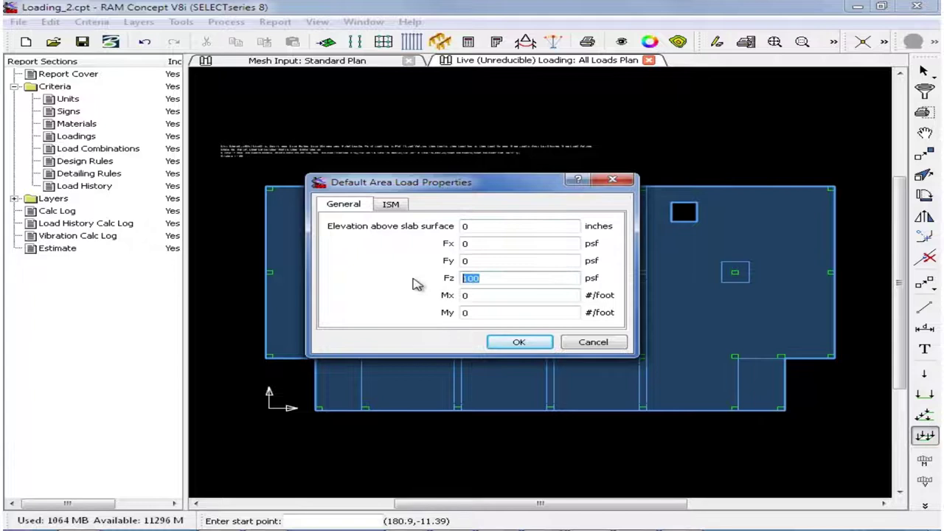
type("50")
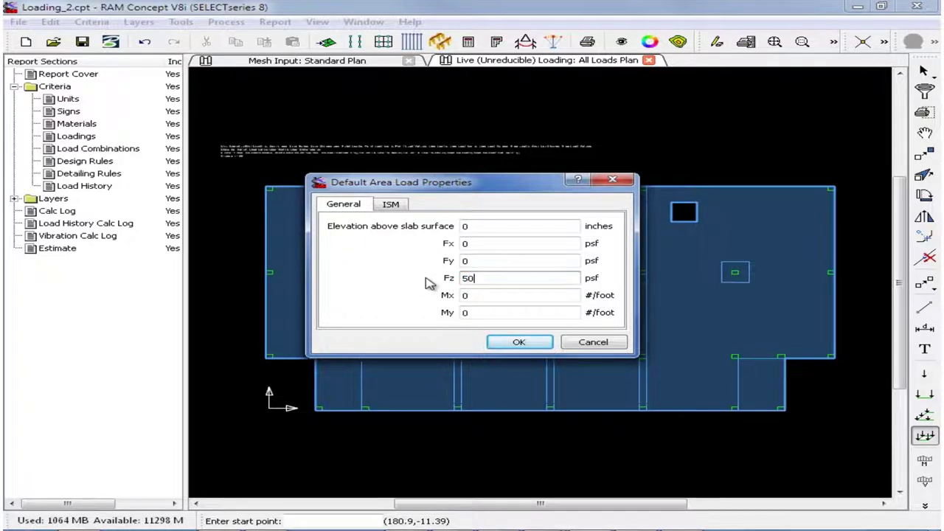
left_click(506, 344)
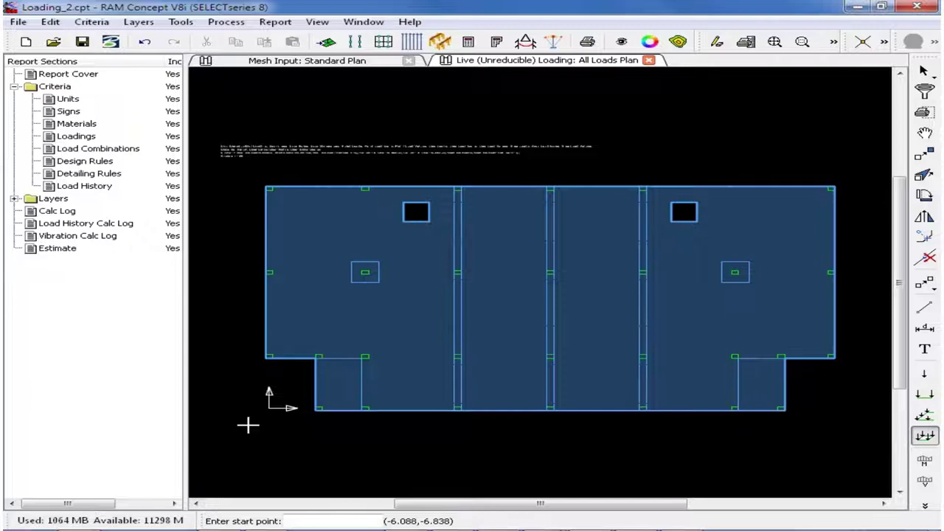
Draw a rectangular 50 psf area load enclosing the whole slab and zoom to extents.
left_click(249, 425)
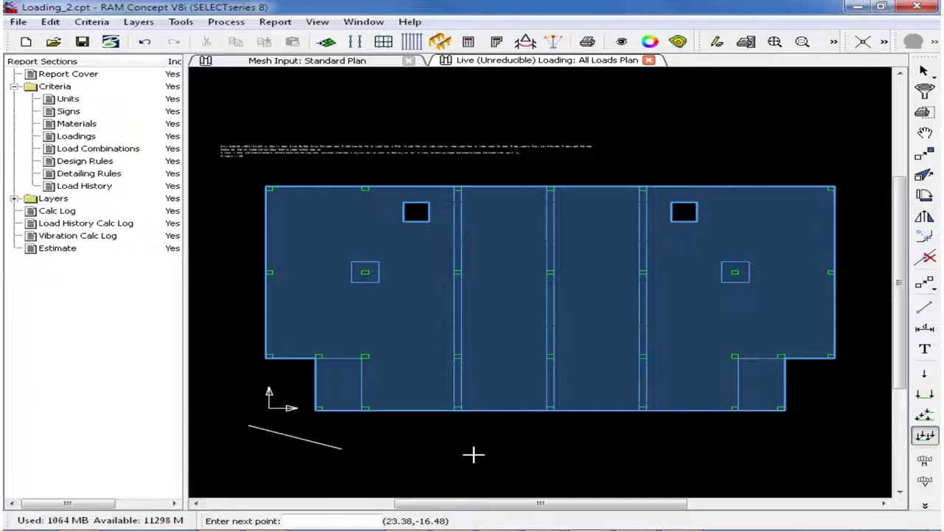
left_click(856, 424)
left_click(855, 171)
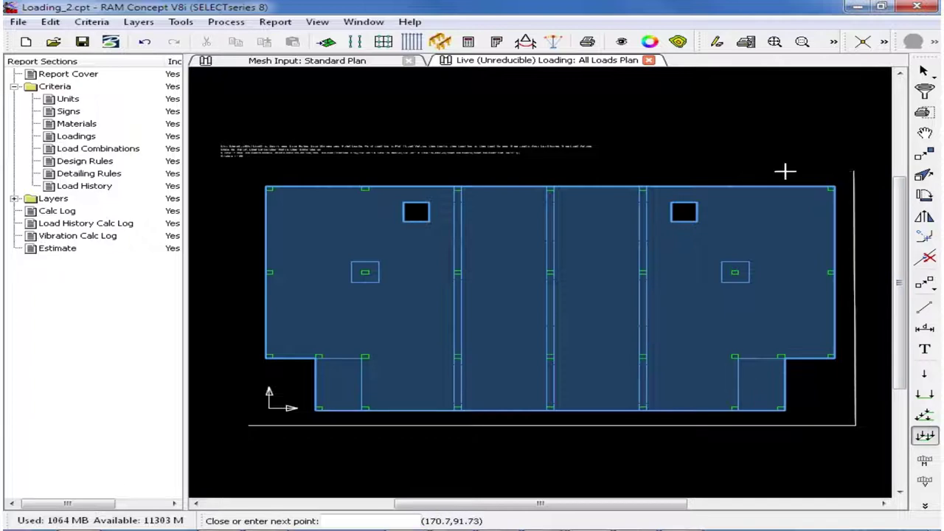
left_click(246, 174)
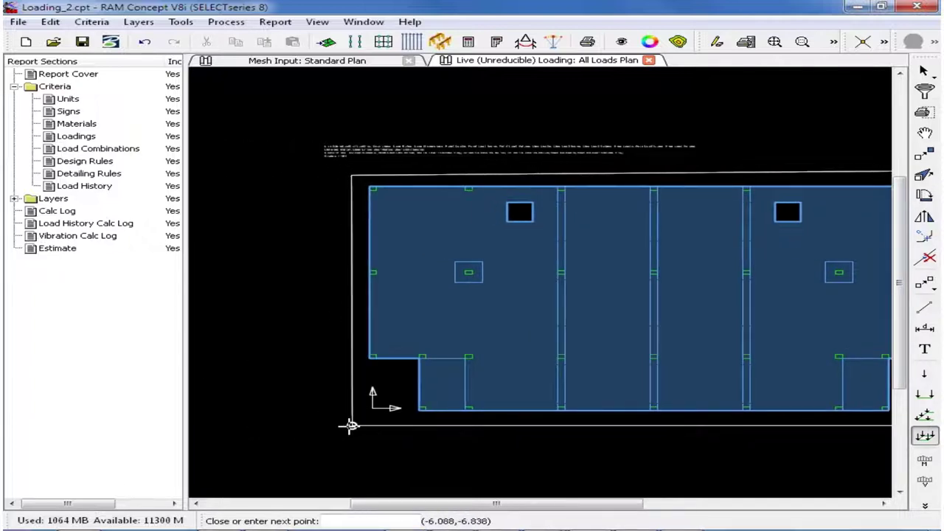
left_click(350, 426)
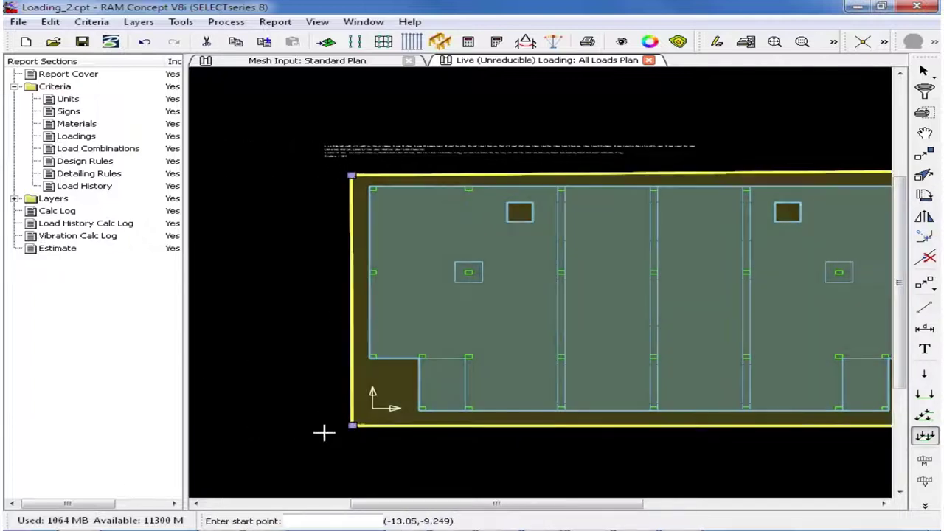
left_click(775, 42)
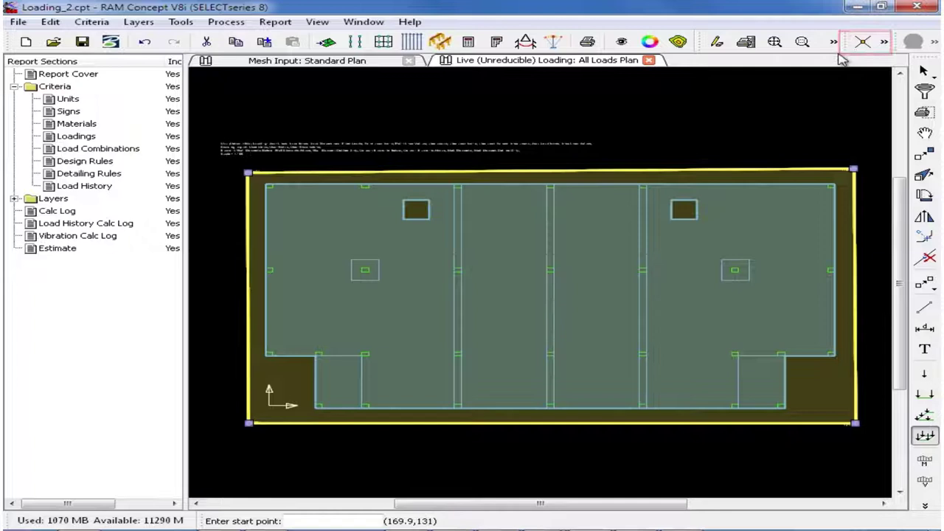
Turn on intersection snapping and draw an area load over the slab's left lower notch.
left_click_drag(842, 59, 845, 65)
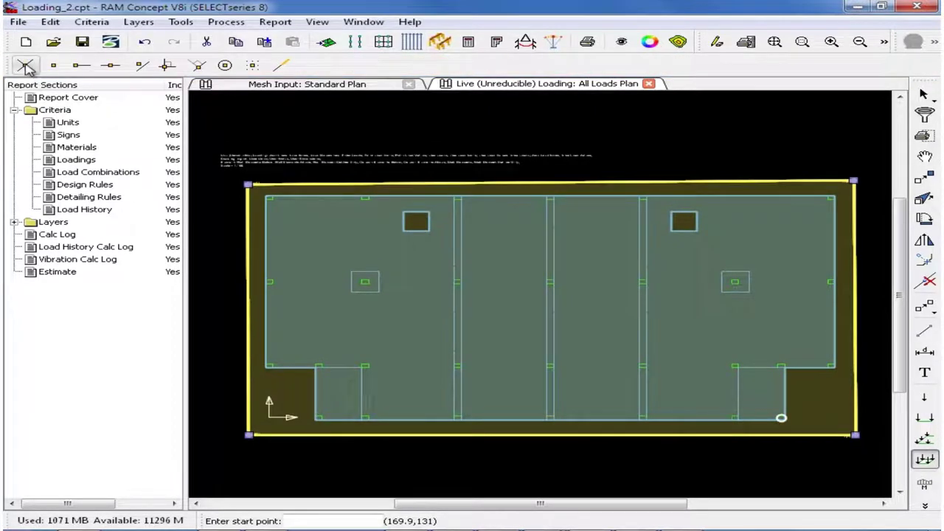
left_click(26, 67)
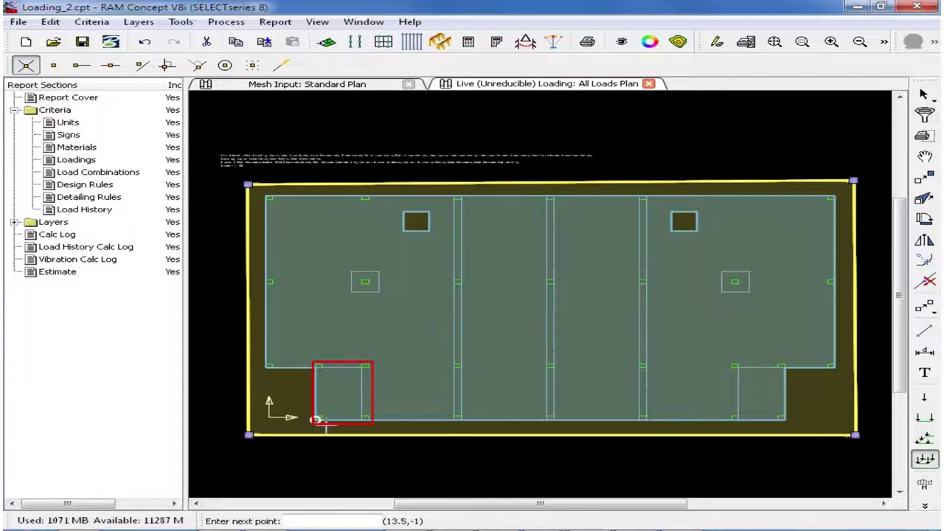
left_click(361, 419)
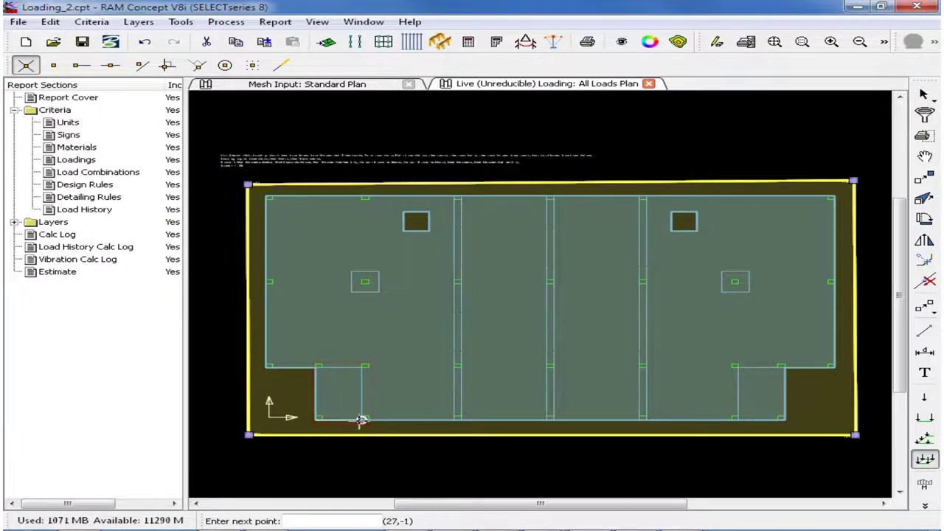
left_click(361, 368)
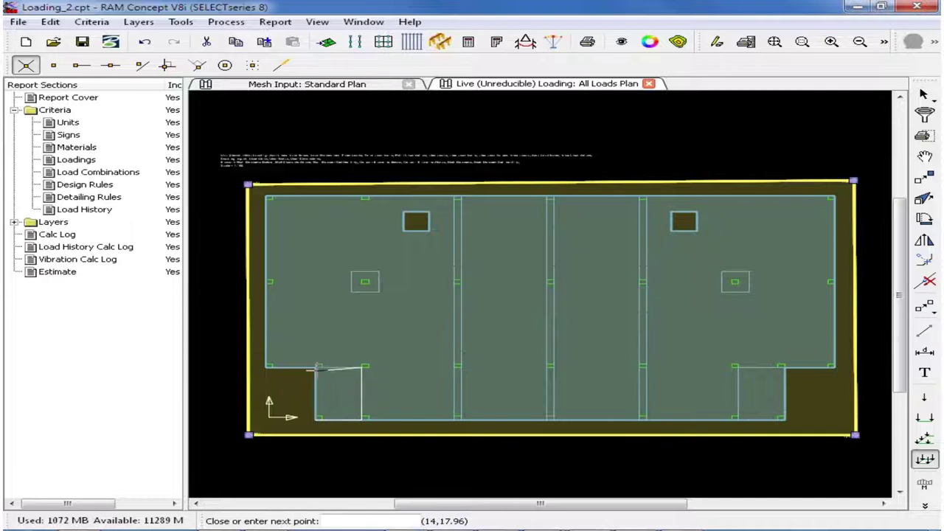
left_click(315, 367)
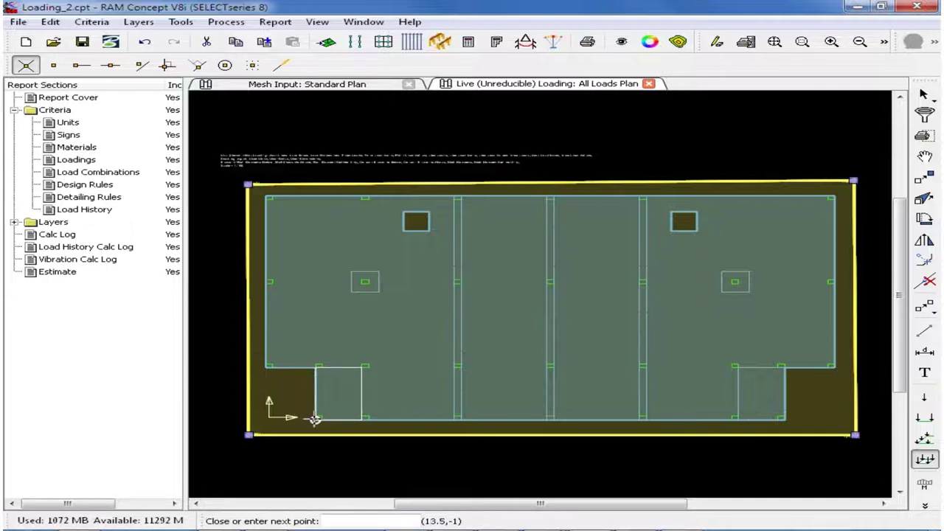
left_click(315, 418)
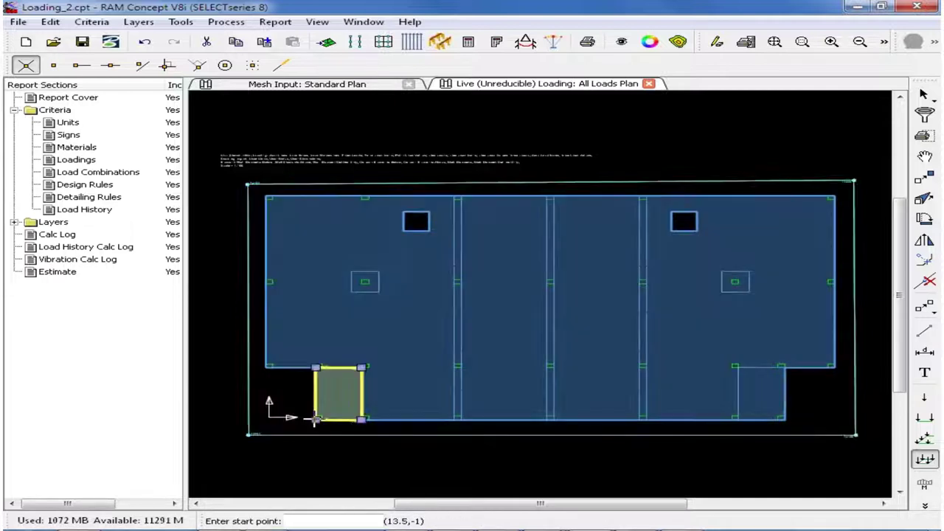
Draw a matching area load over the slab's right lower notch.
left_click(735, 419)
left_click(784, 419)
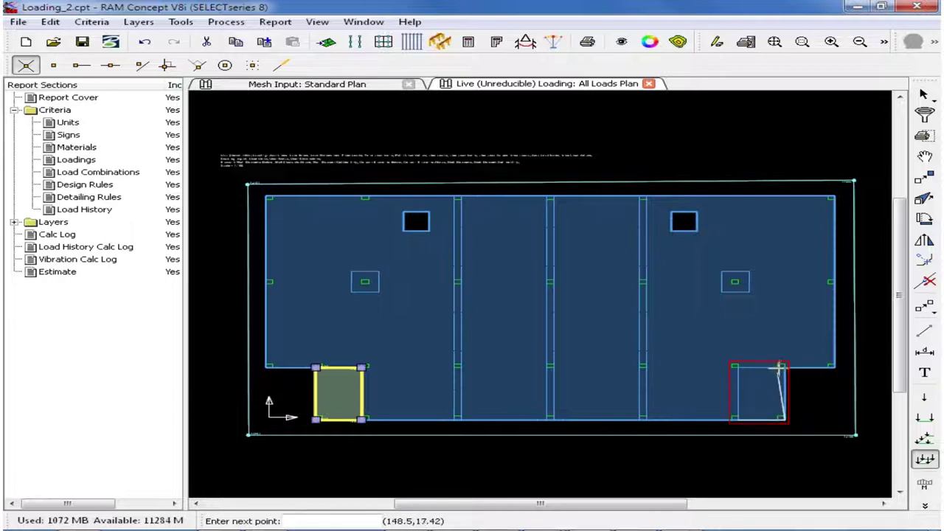
left_click(786, 367)
left_click(738, 367)
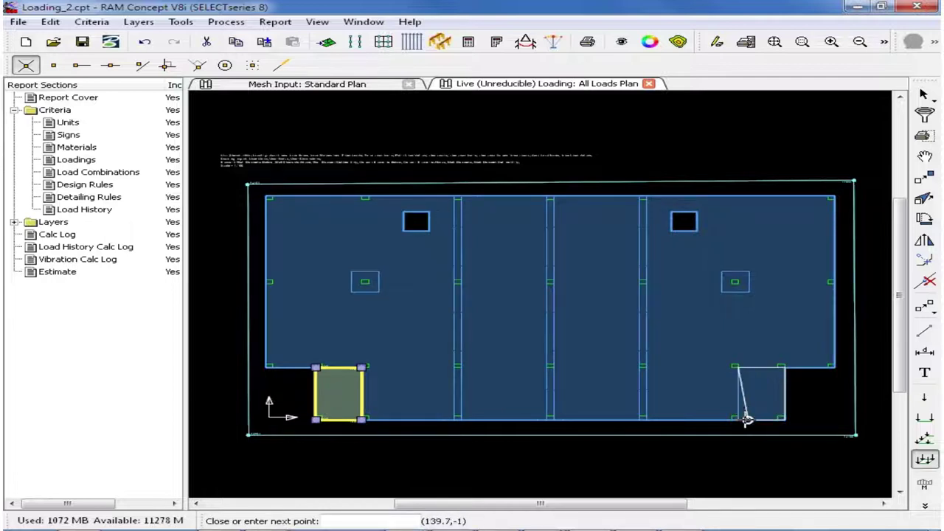
left_click(737, 418)
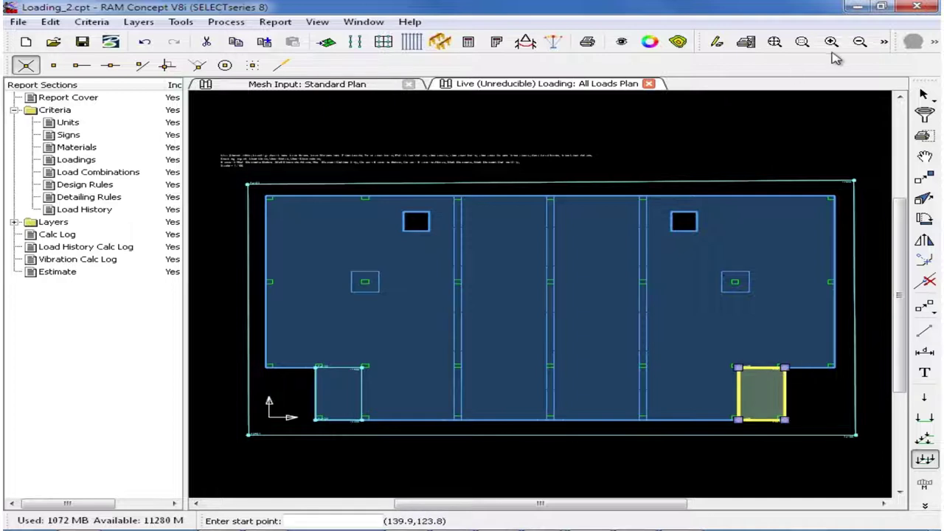
Show the Fz=50 load value labels on the plan at a larger text size.
left_click(885, 42)
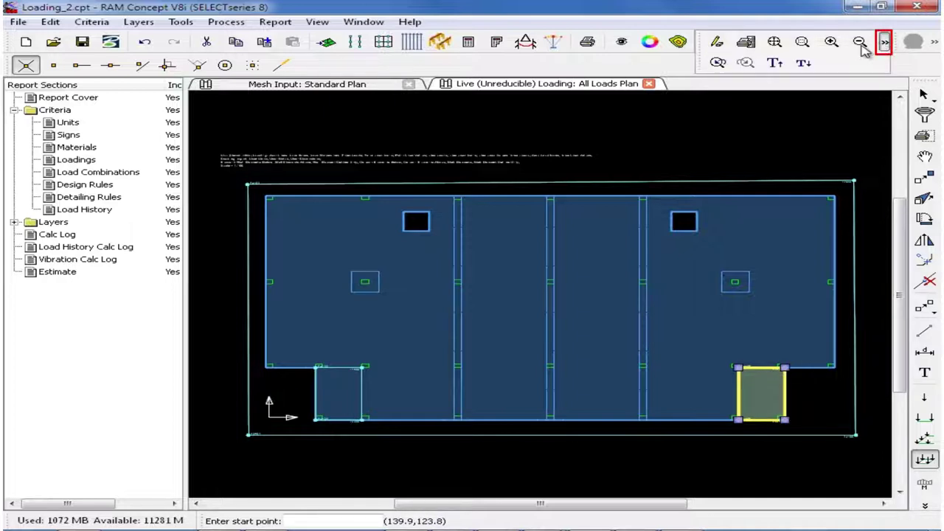
left_click(774, 63)
left_click(778, 65)
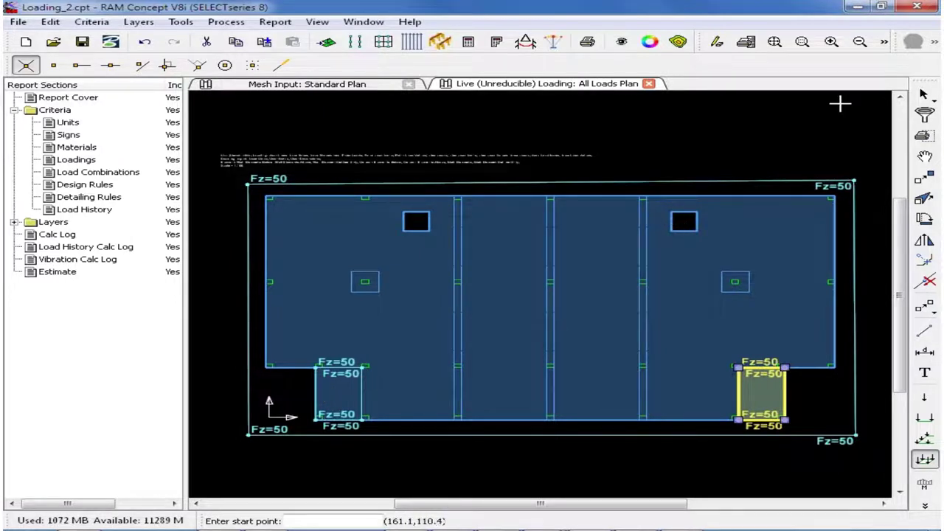
left_click(925, 94)
left_click(707, 134)
left_click(704, 133)
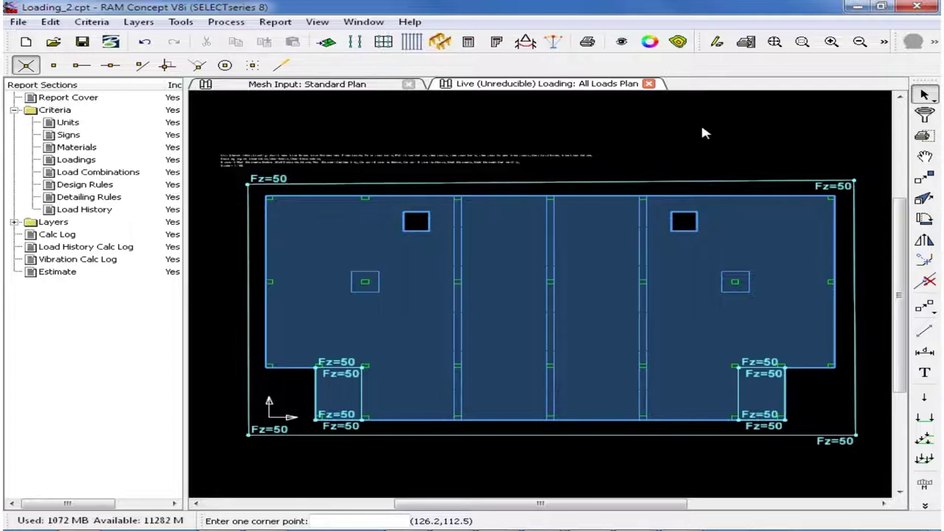
left_click(613, 198)
left_click(588, 177)
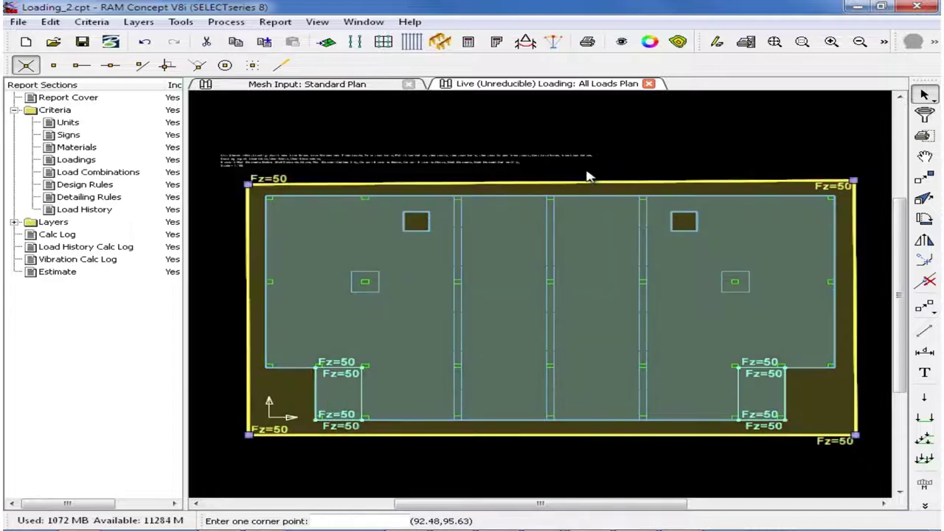
right_click(588, 177)
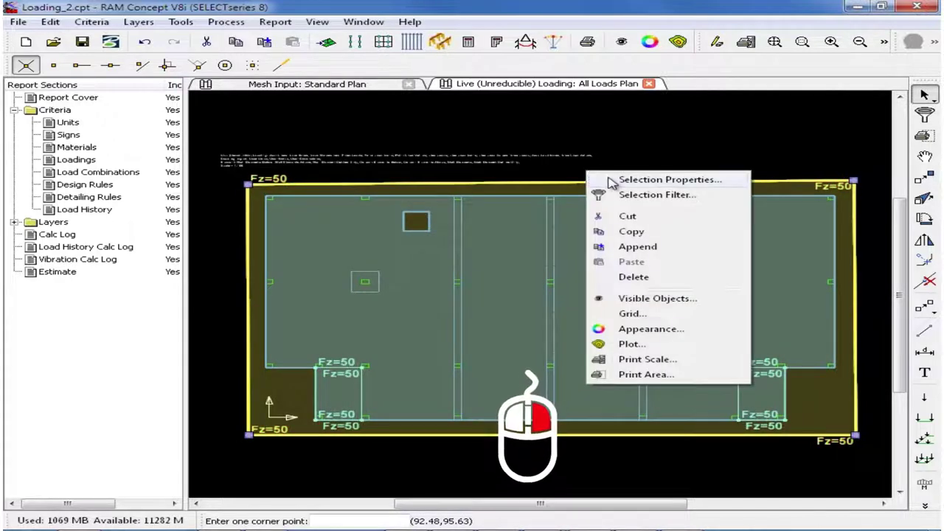
left_click(642, 180)
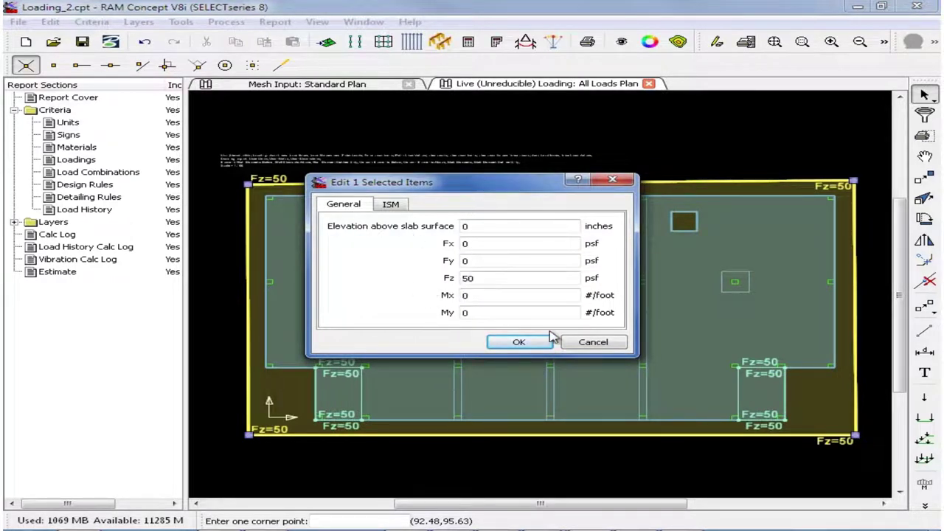
left_click(592, 344)
left_click(448, 137)
left_click(391, 133)
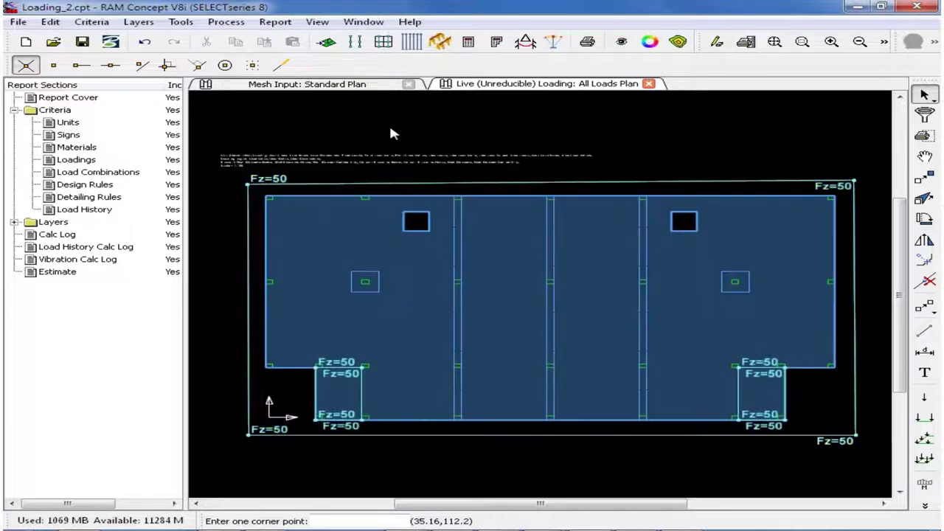
Accept the default line load properties with Fz = 1 kips/ft.
double_click(922, 420)
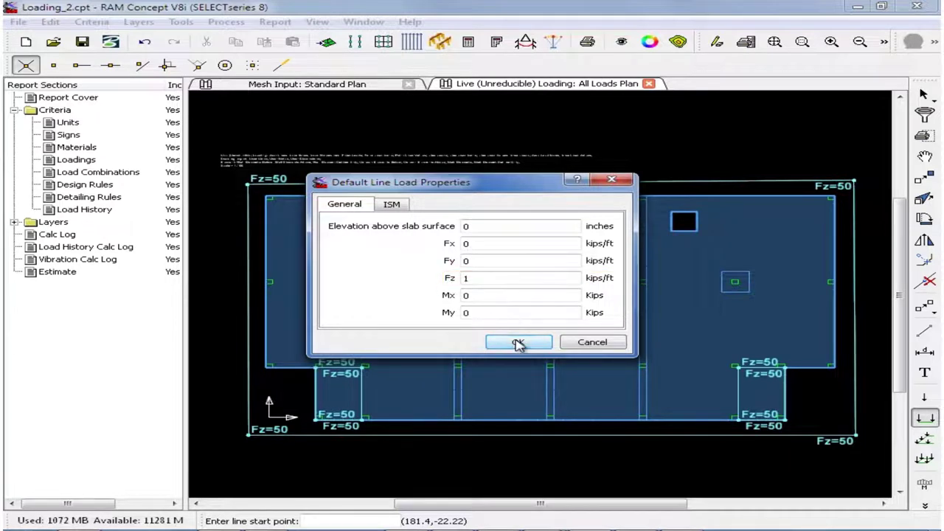
double_click(468, 278)
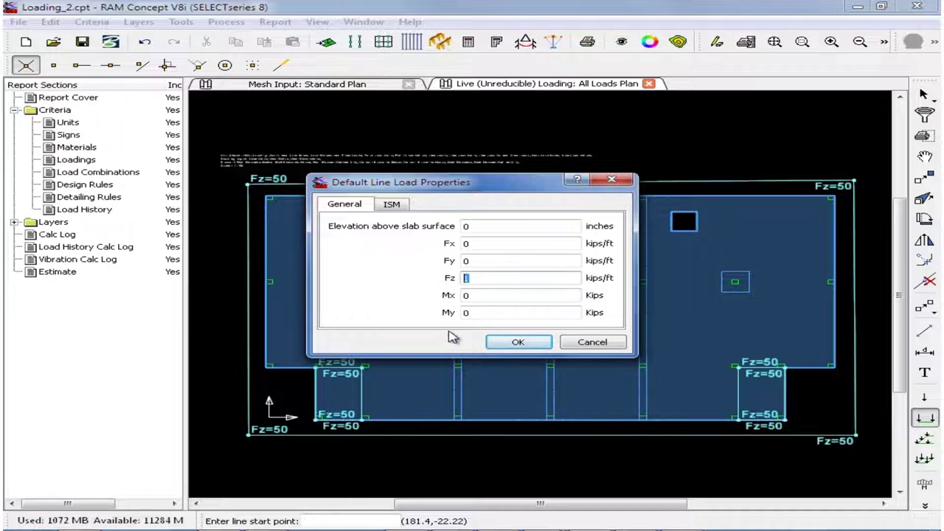
left_click(507, 344)
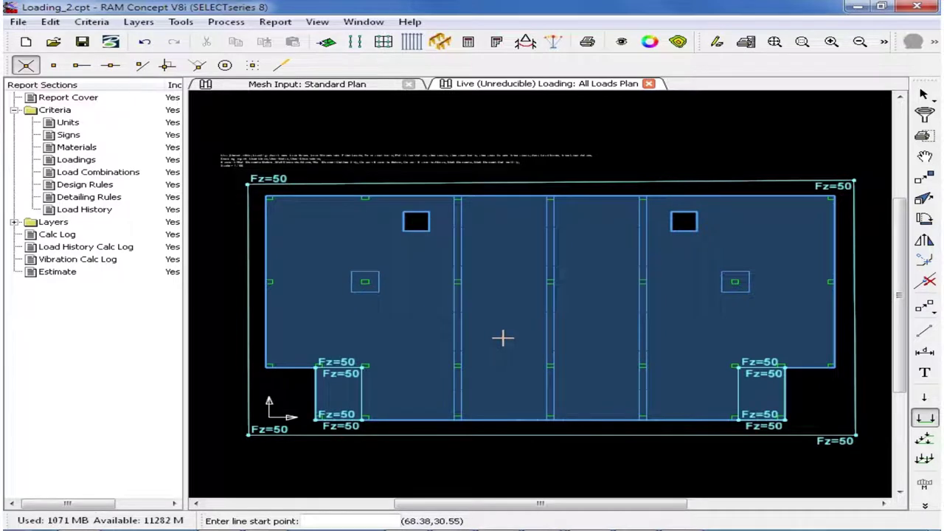
Draw three full-depth Fz=1 line loads along the interior beam lines, then save.
left_click(457, 197)
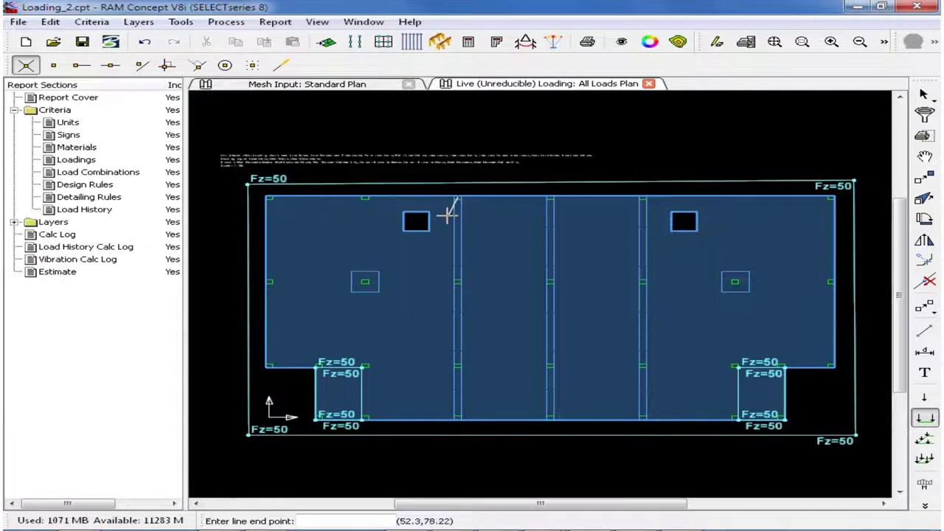
left_click(457, 419)
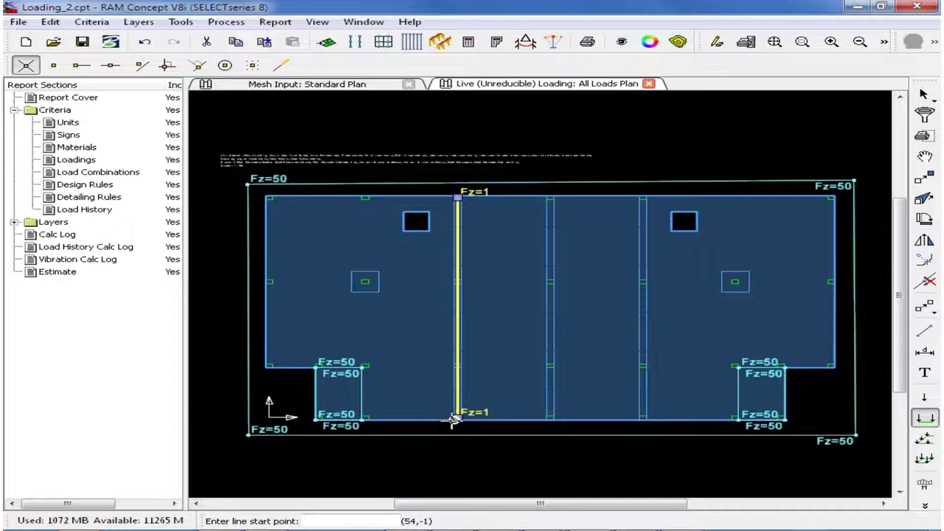
left_click(550, 197)
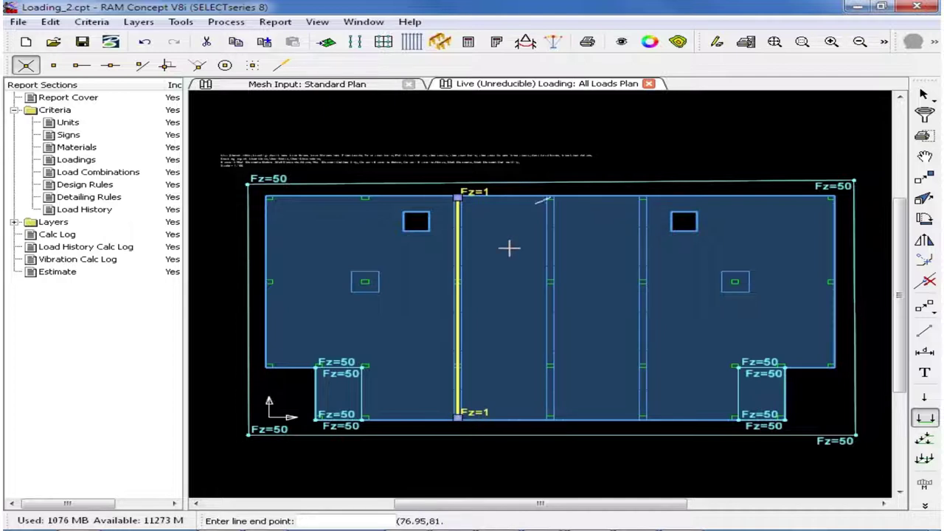
left_click(549, 418)
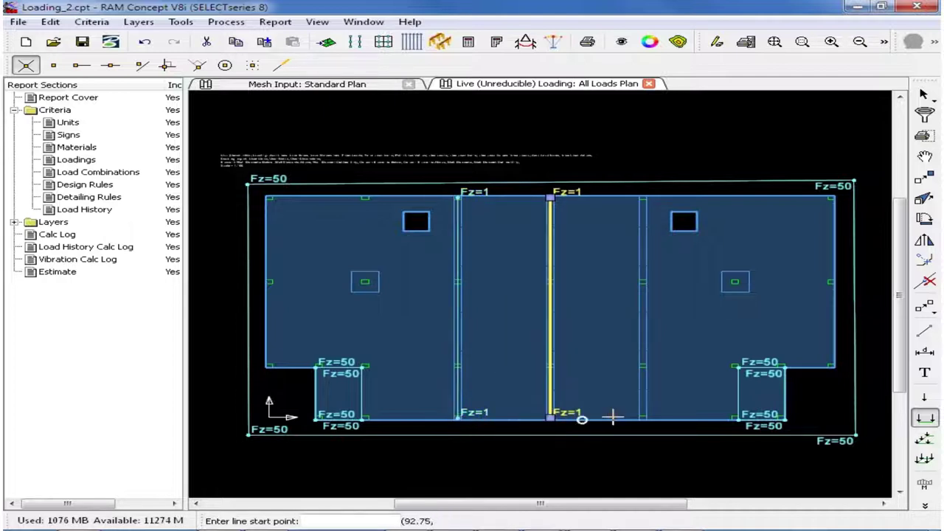
left_click(641, 197)
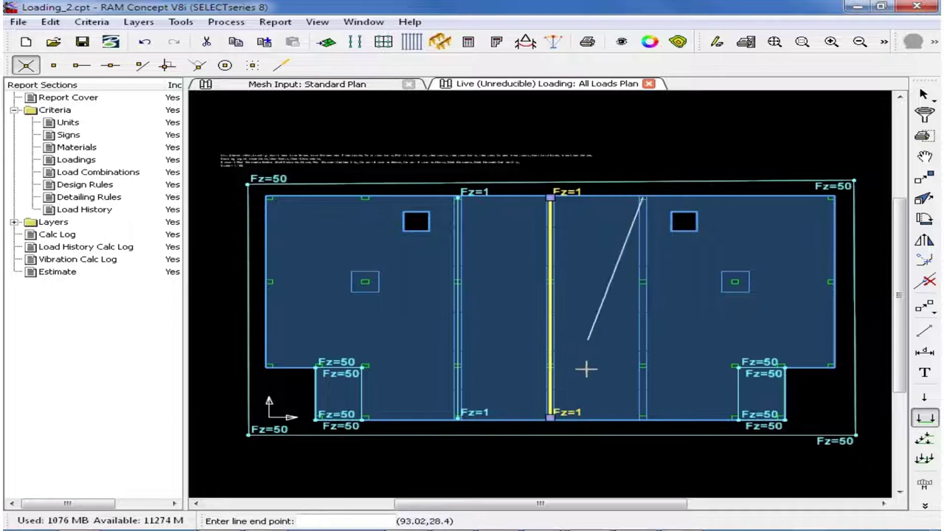
left_click(642, 419)
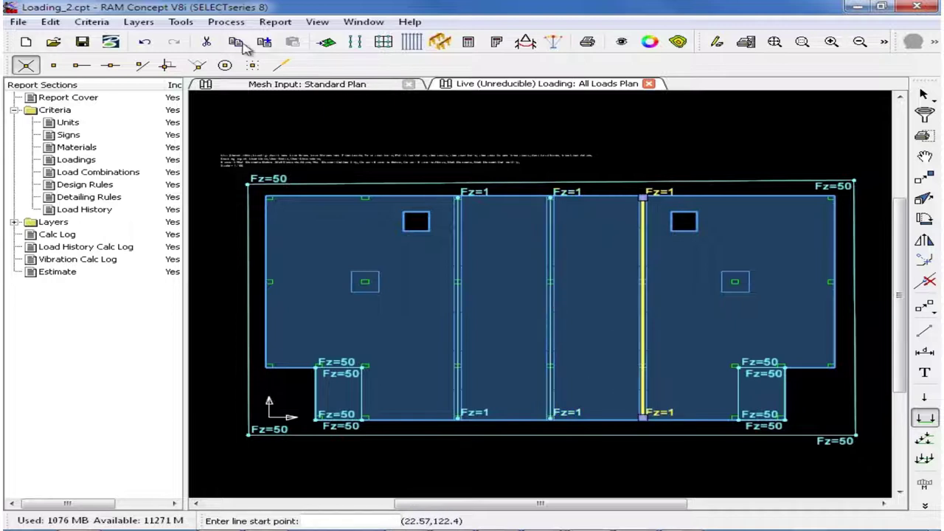
left_click(82, 42)
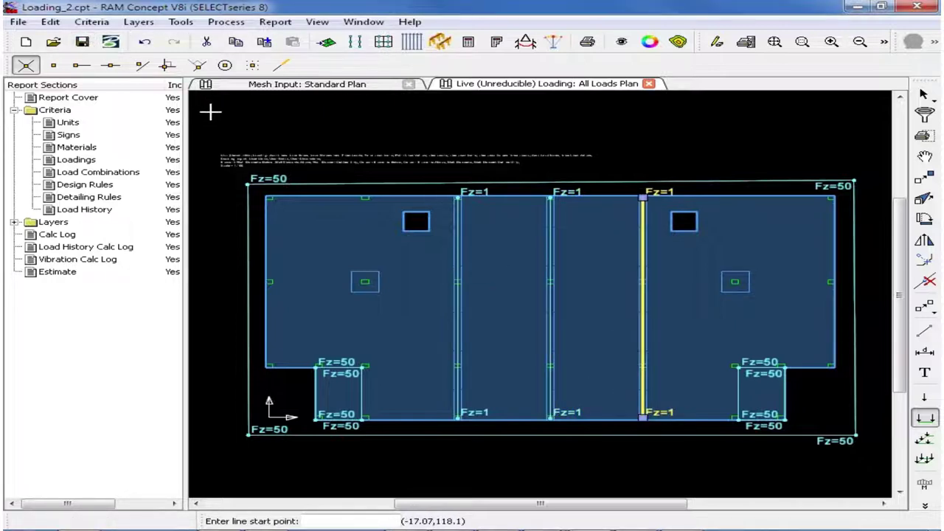
key("Escape")
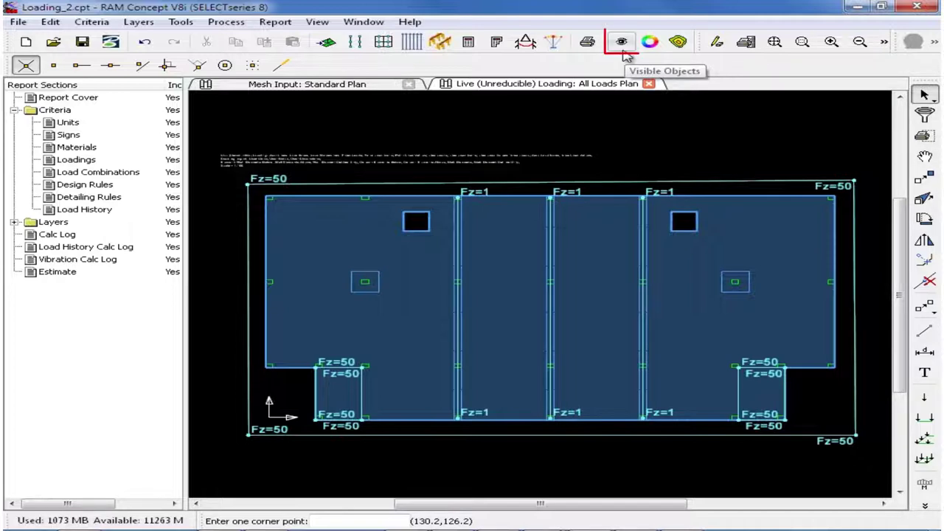
Enable the Dwg Import Grid layer in Visible Objects to show lettered and numbered grid lines.
left_click(622, 43)
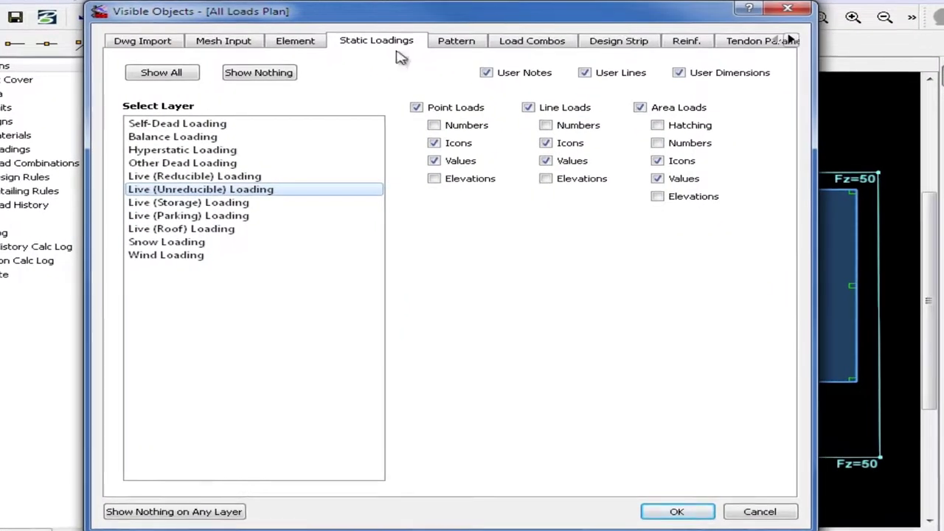
left_click(144, 42)
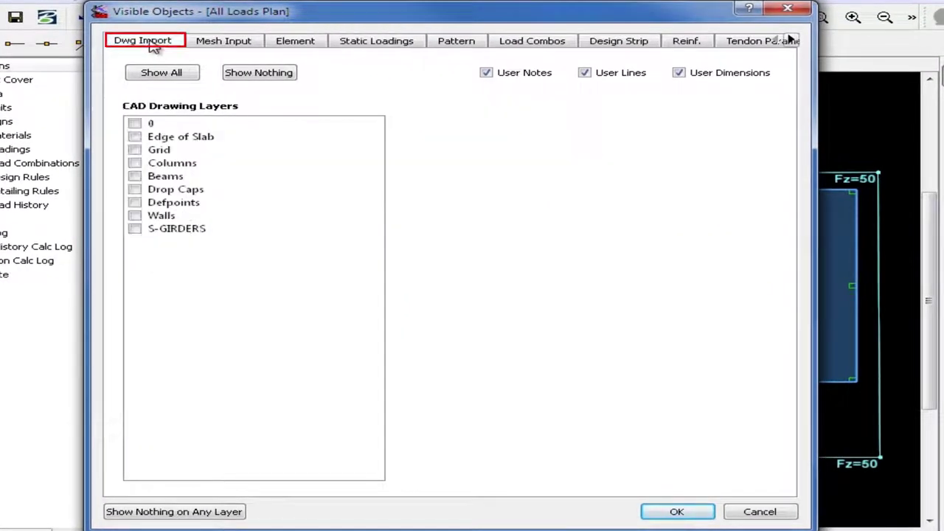
left_click(135, 151)
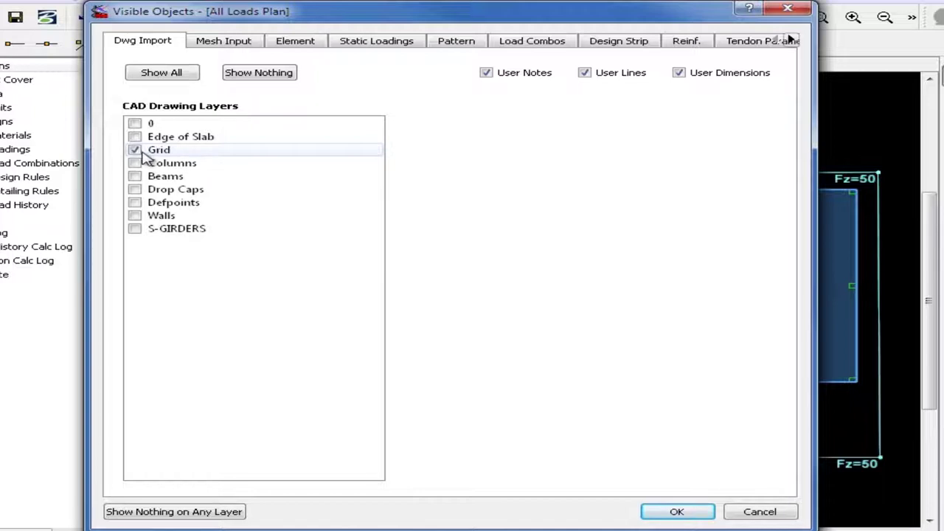
left_click(697, 518)
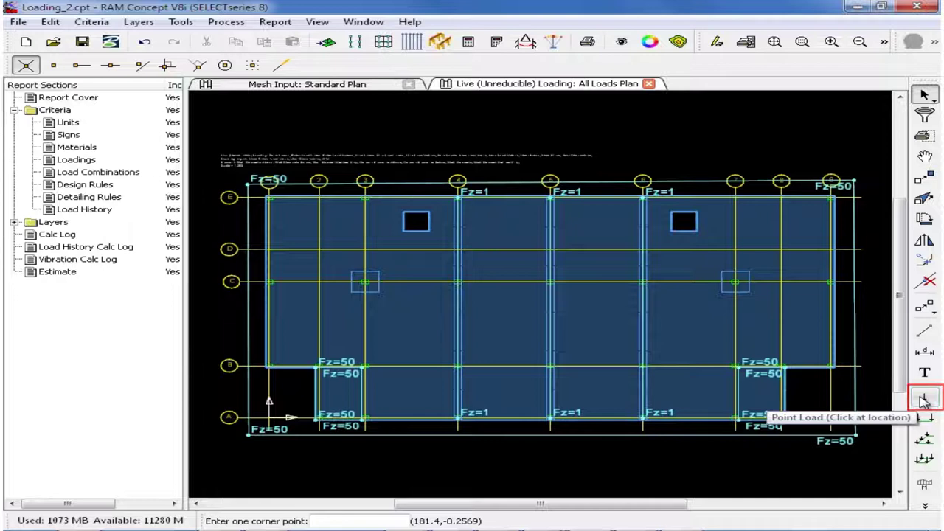
Set the default point load to Fz = 5 kips.
double_click(924, 399)
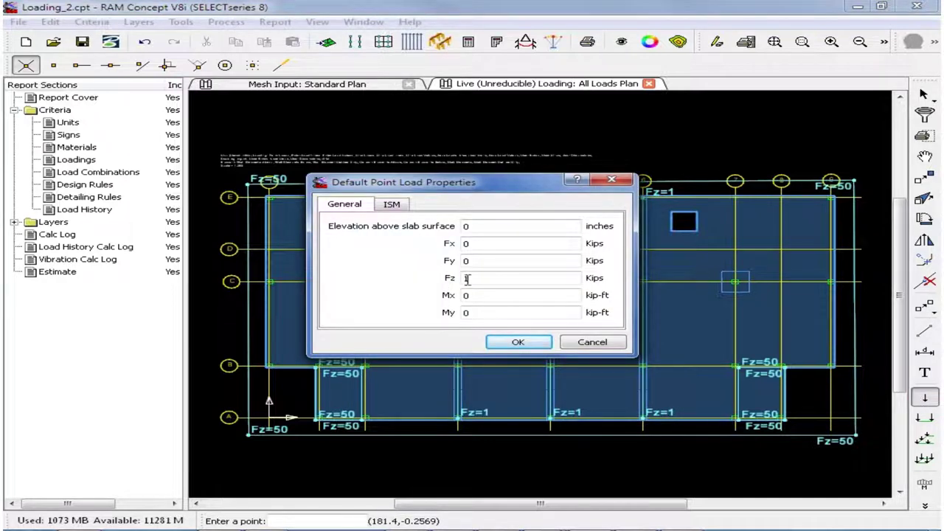
left_click_drag(467, 279, 437, 280)
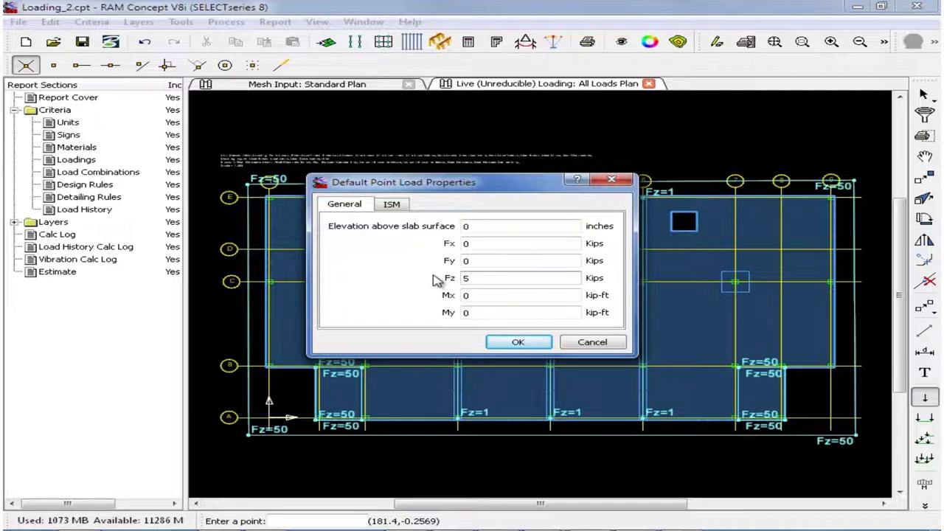
left_click(509, 343)
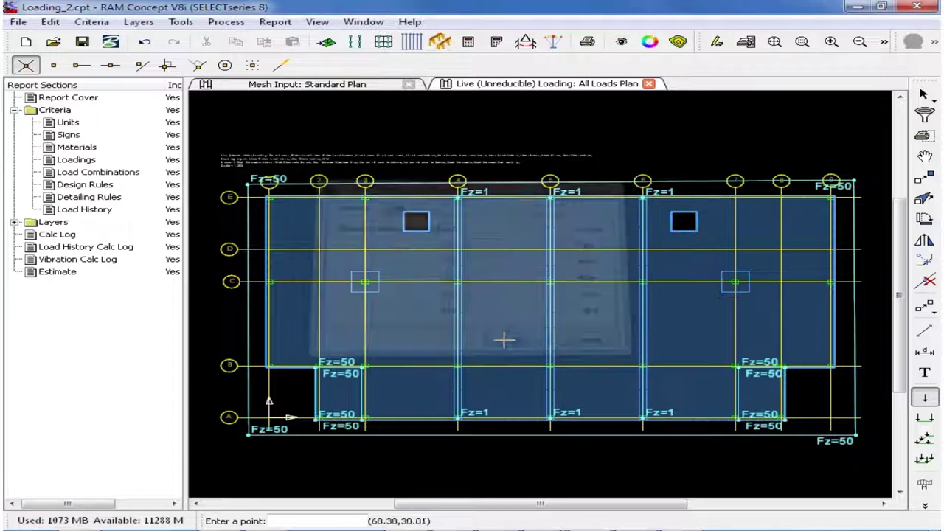
Place 5-kip point loads at grid intersections D2 and D8 and save the model.
left_click(319, 250)
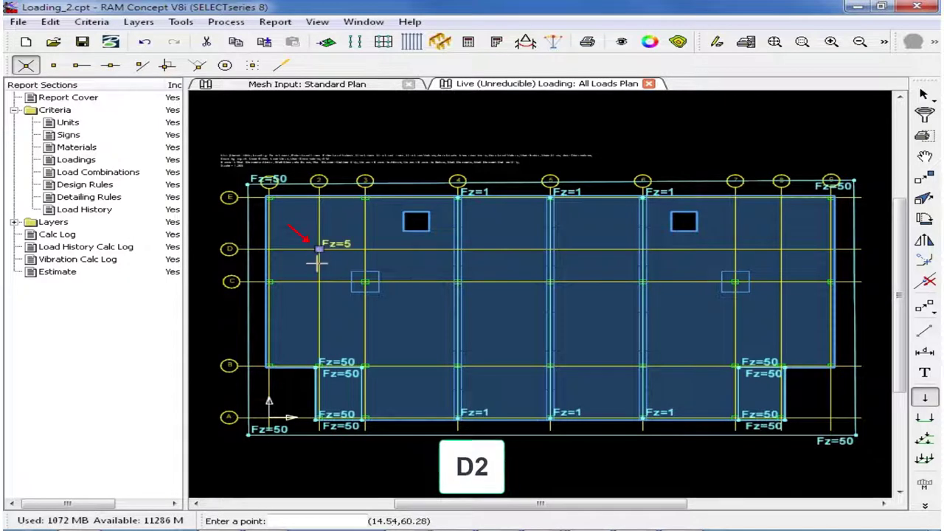
left_click(781, 249)
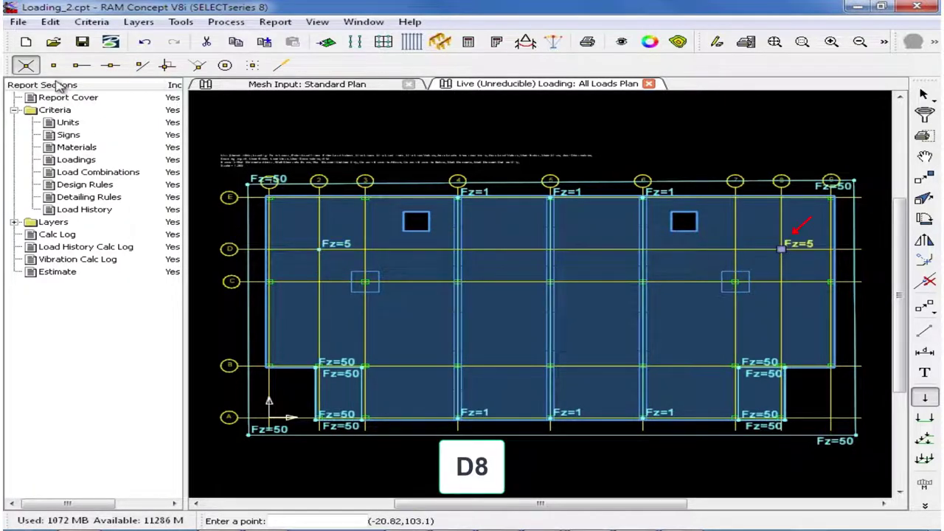
left_click(81, 43)
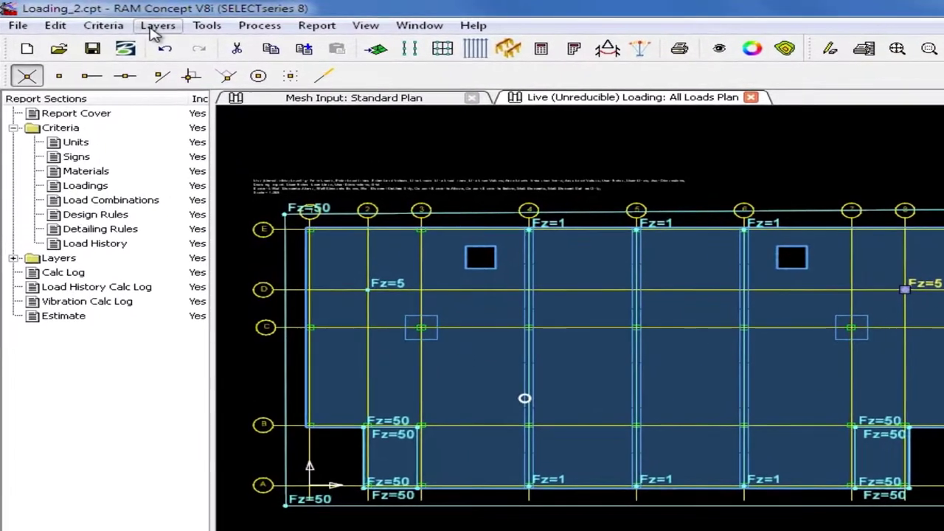
Switch to the Mesh Input: Standard Plan from the Layers menu.
left_click(137, 23)
mouse_move(156, 63)
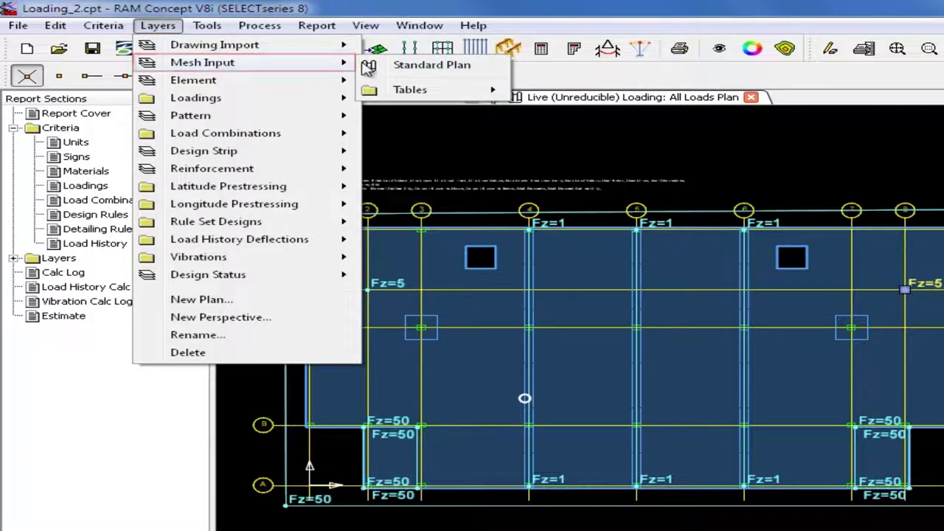
left_click(404, 66)
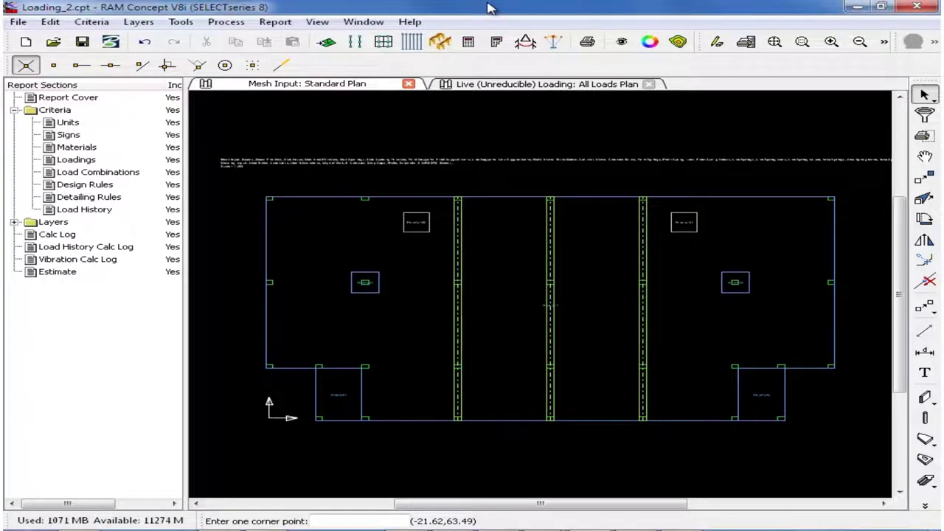
Enable the Dwg Import Grid layer in Visible Objects to show grid lines A–E and 1–9.
left_click(621, 42)
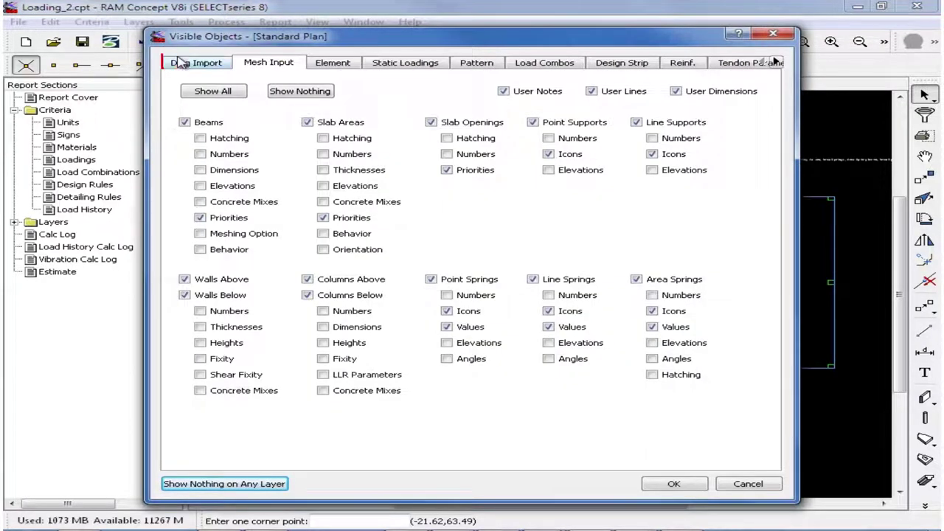
left_click(185, 62)
left_click(190, 160)
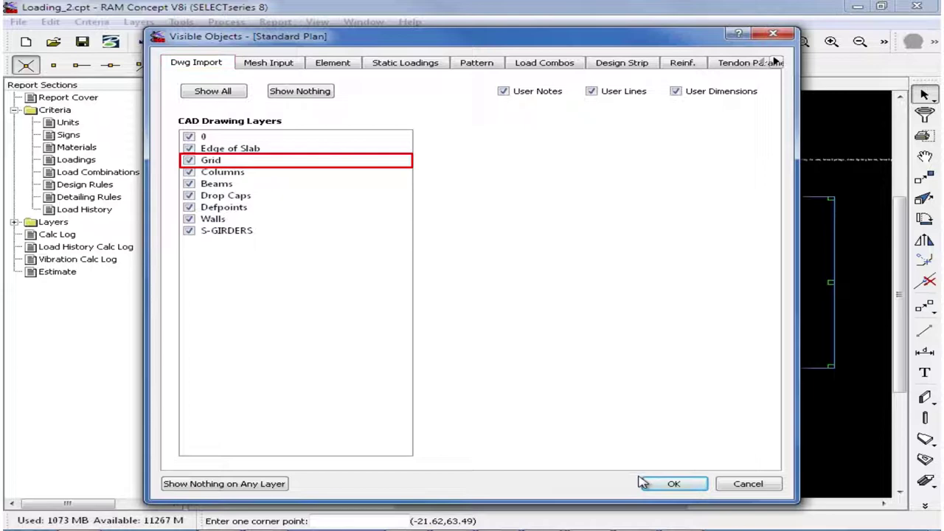
left_click(673, 483)
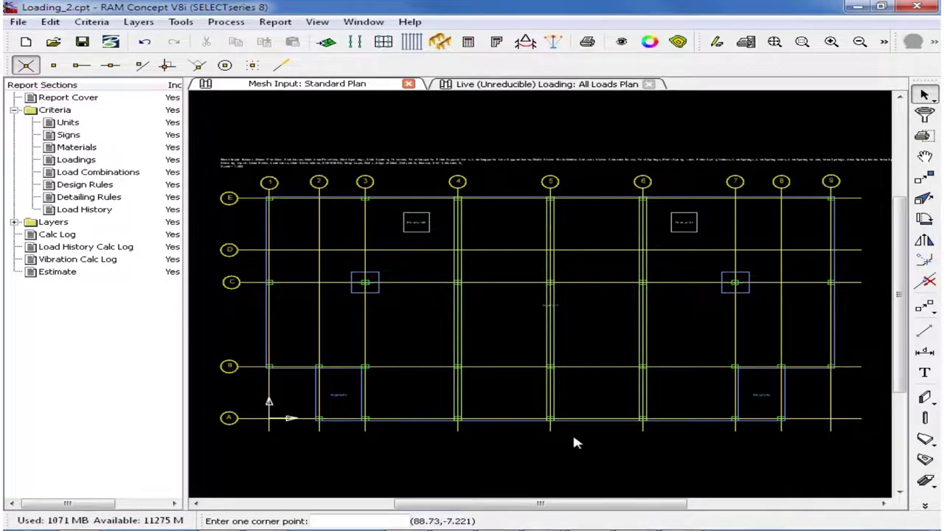
Set default columns to Support Set Above, width 0, depth 12, with a roller at far end.
left_click(926, 419)
left_click(927, 419)
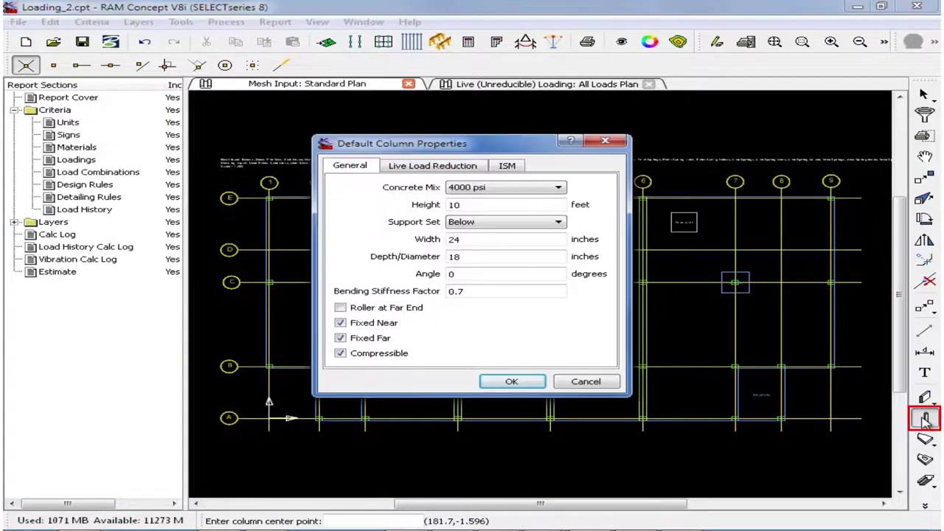
left_click(472, 222)
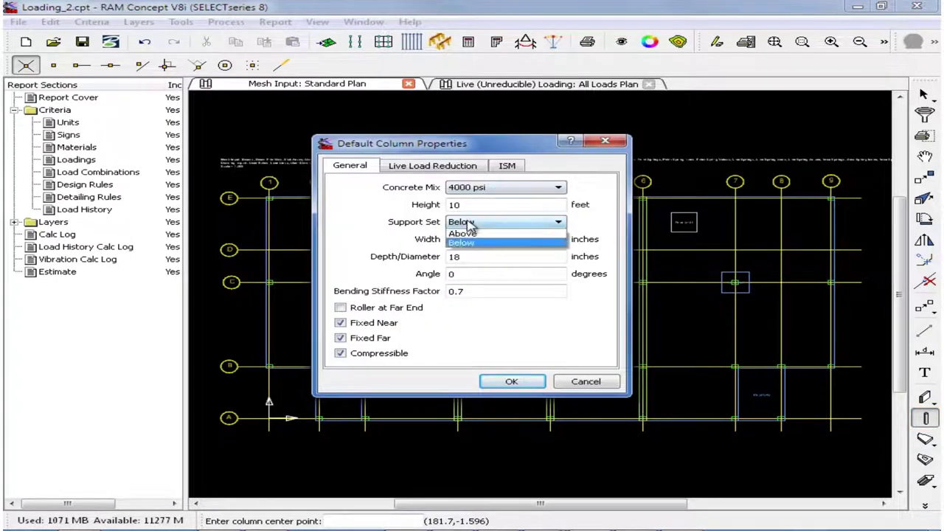
left_click(464, 234)
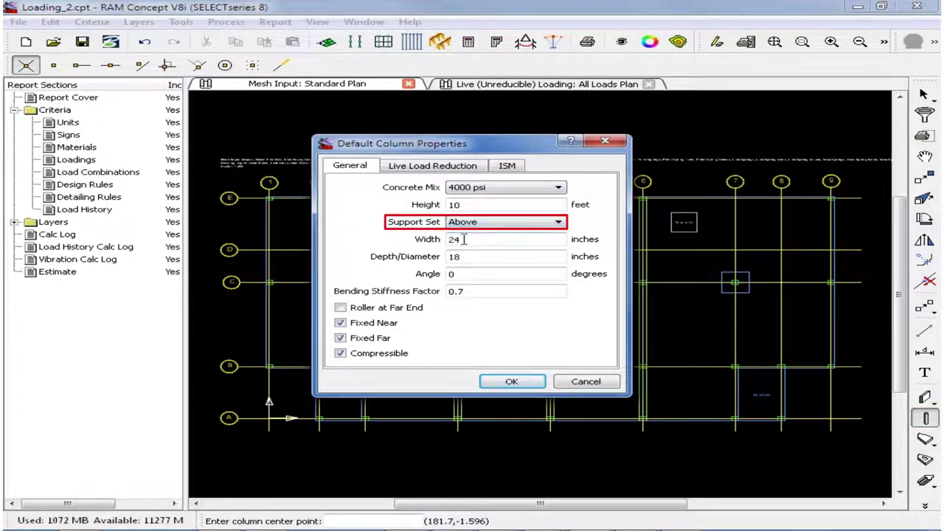
key("Tab")
type("0")
key("Tab")
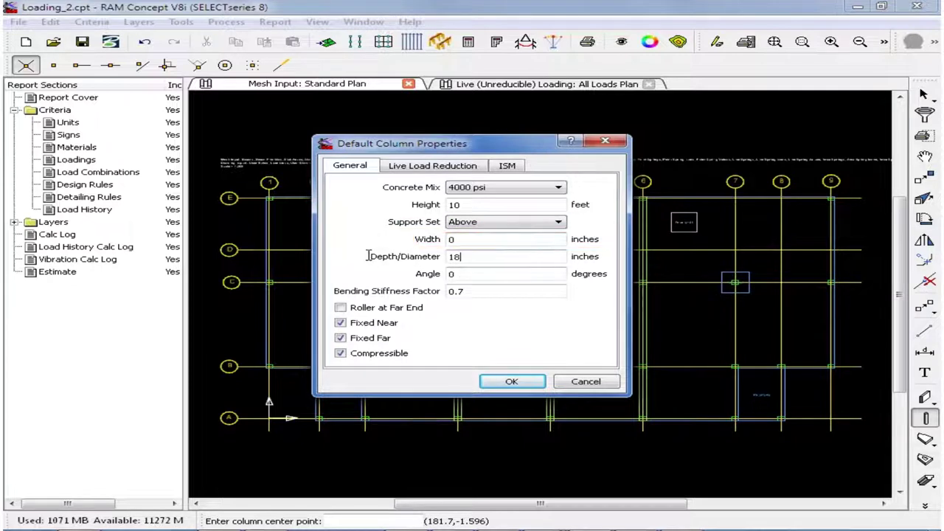
type("12")
left_click(385, 310)
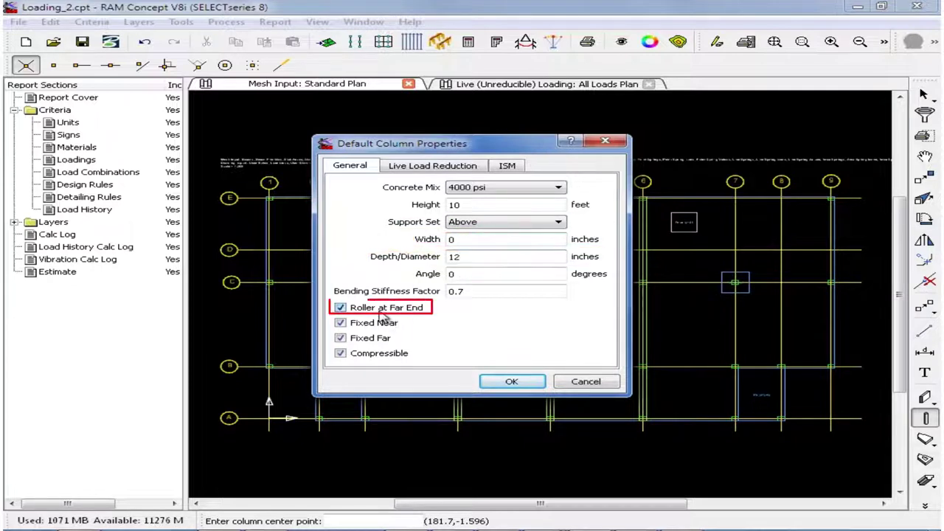
left_click(508, 382)
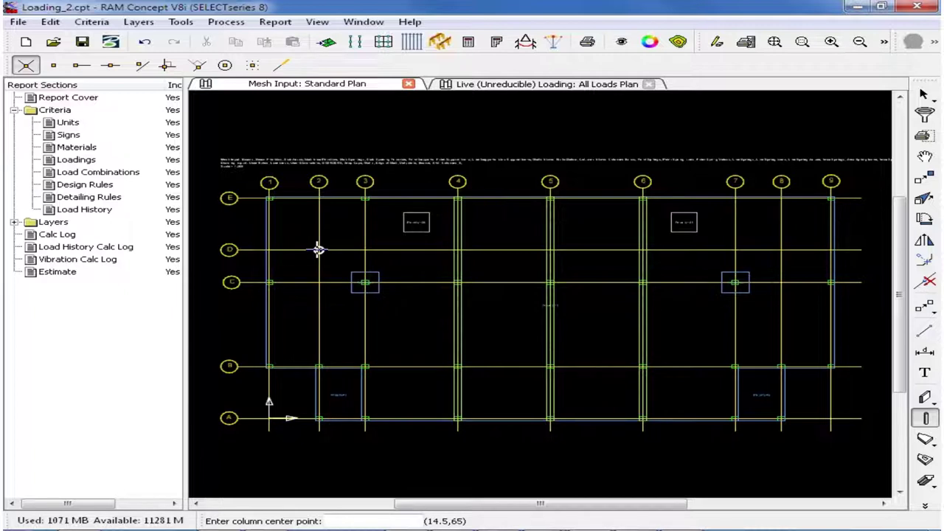
Place the 12-inch columns at grid intersections D2 and D8.
left_click(318, 249)
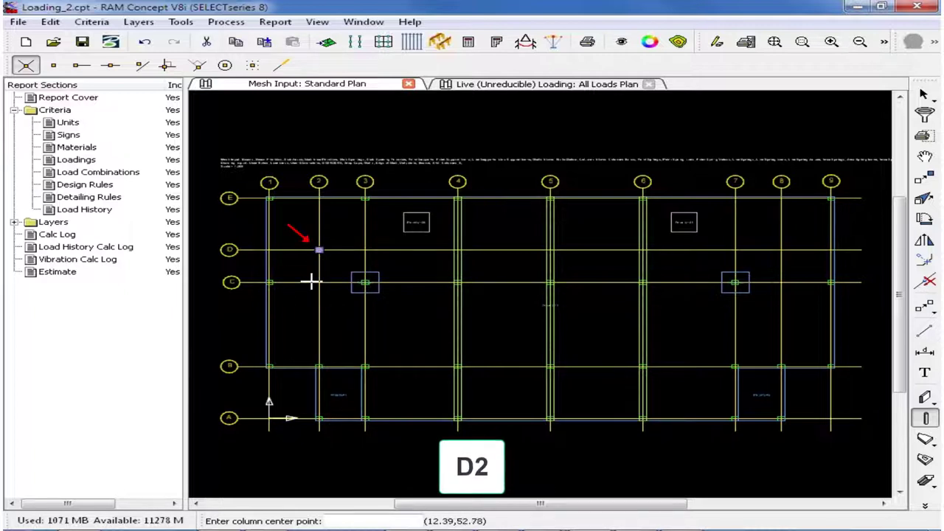
left_click(781, 249)
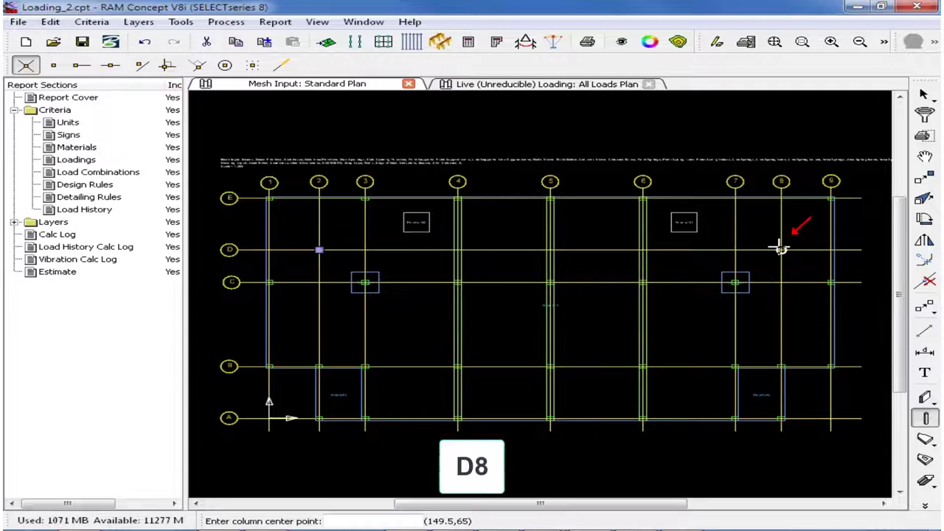
left_click(781, 249)
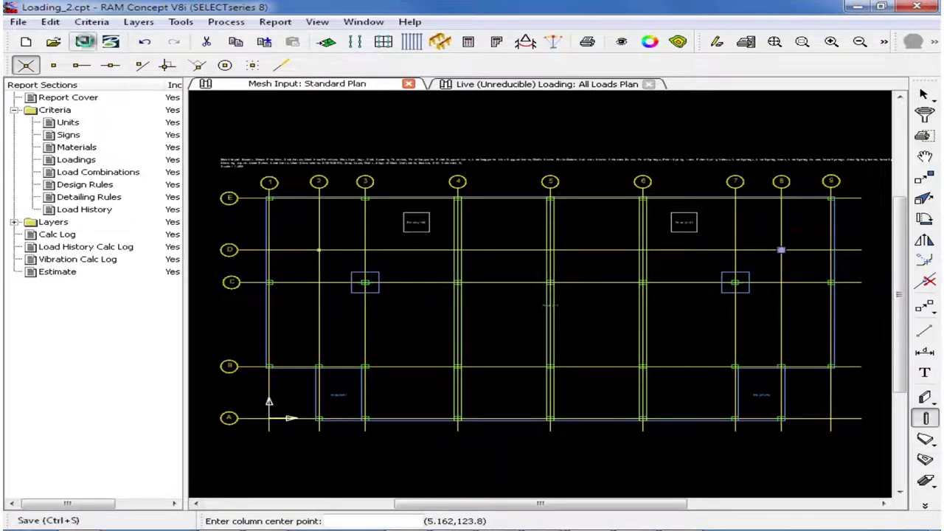
Save the model with the new columns, then generate the finite element mesh using 3-foot elements.
left_click(83, 41)
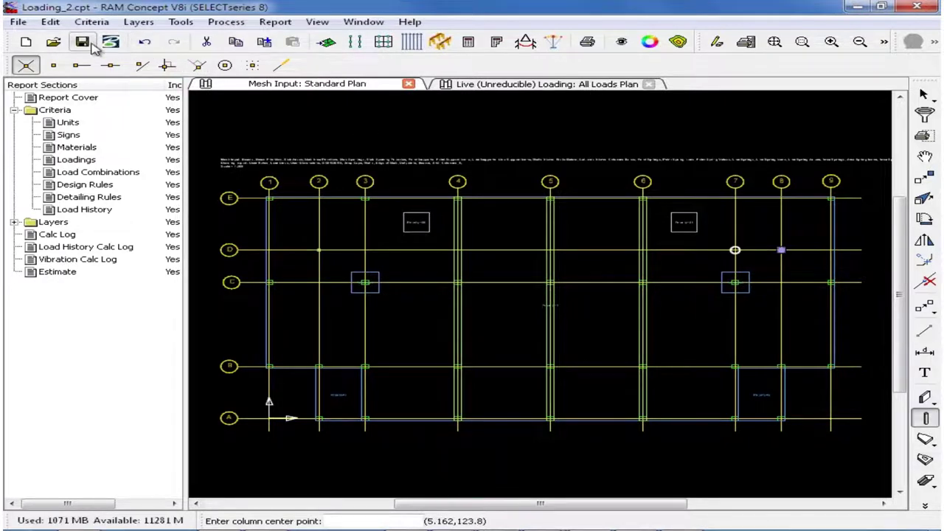
left_click(325, 46)
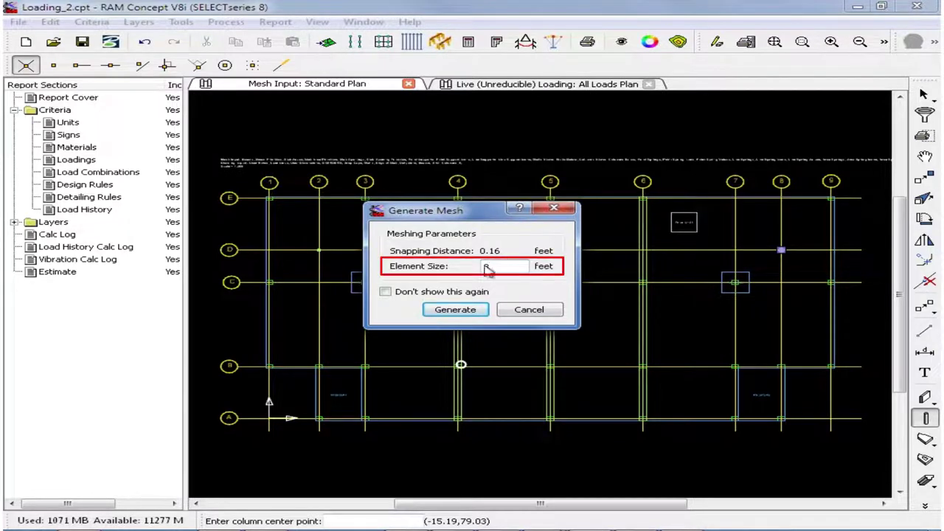
left_click(473, 315)
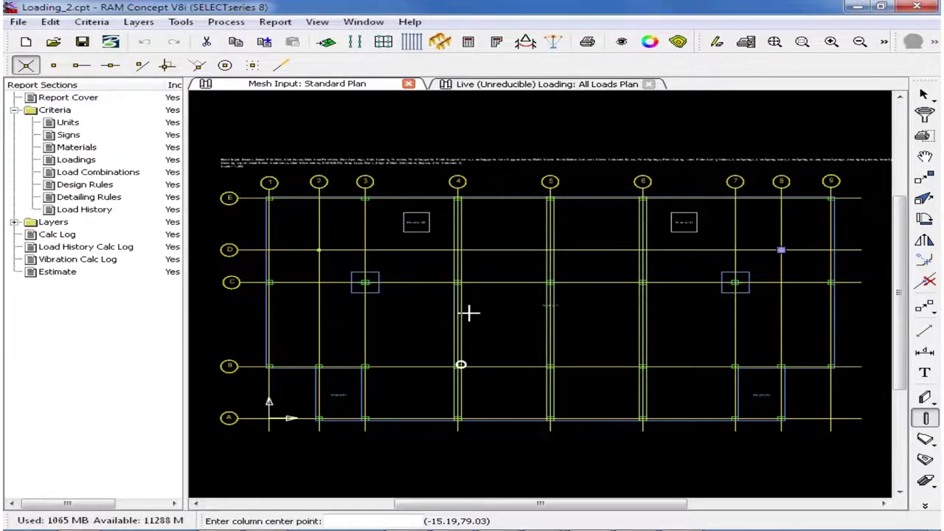
Open the Element Standard Plan from the Layers menu to view the quadrilateral slab mesh.
left_click(140, 22)
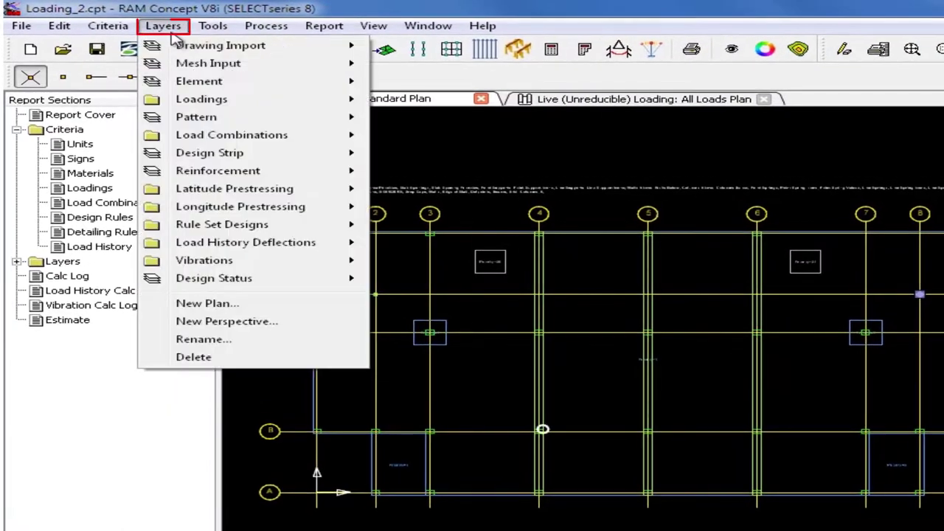
mouse_move(187, 81)
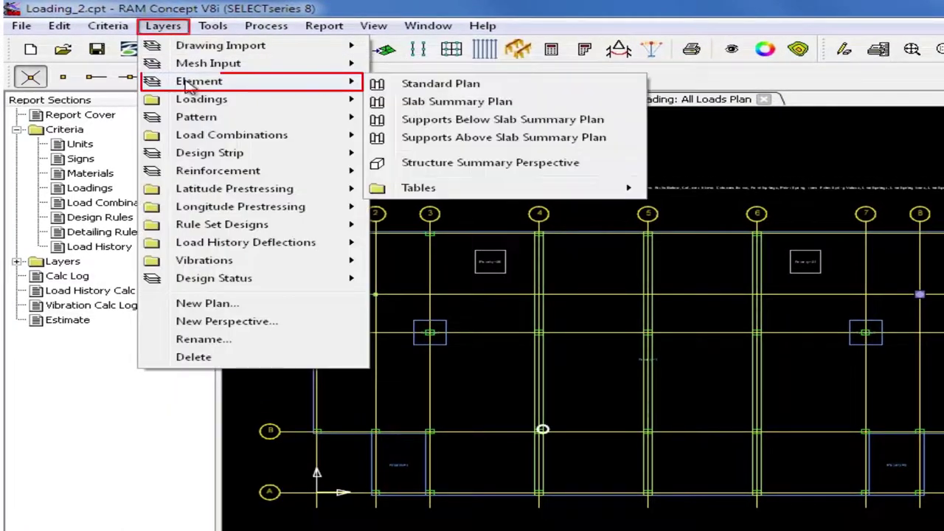
left_click(385, 86)
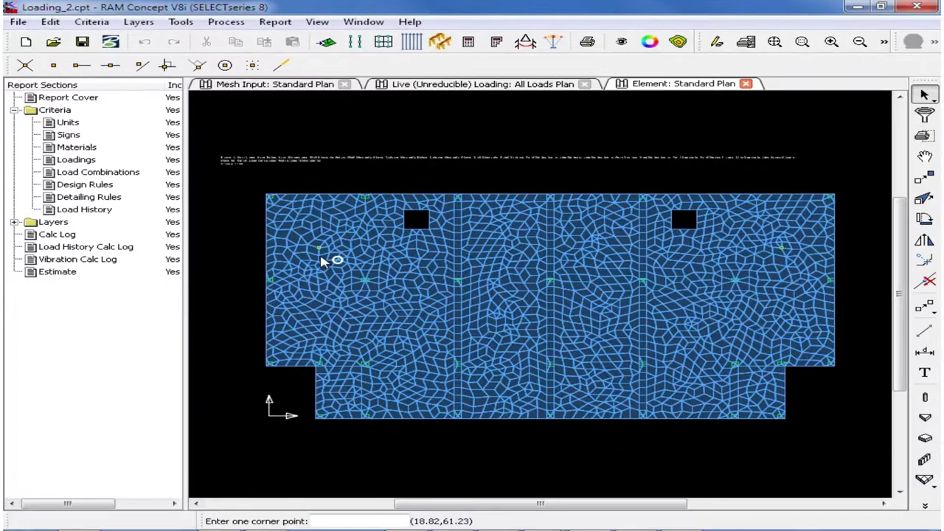